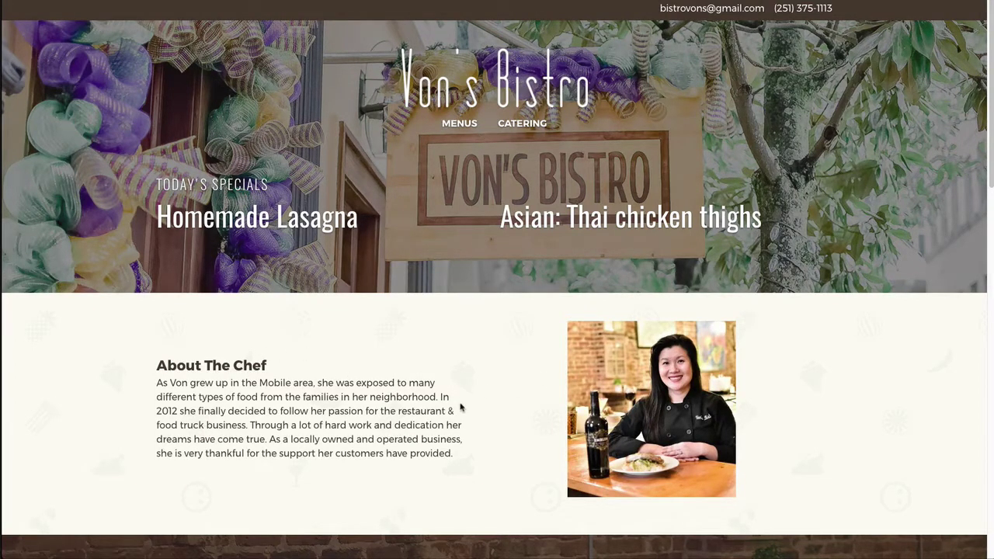
Examine the Von's Bistro home page, from the specials and chef sections through the hours, menu images, map and contact form.
scroll(461, 407, down, 1)
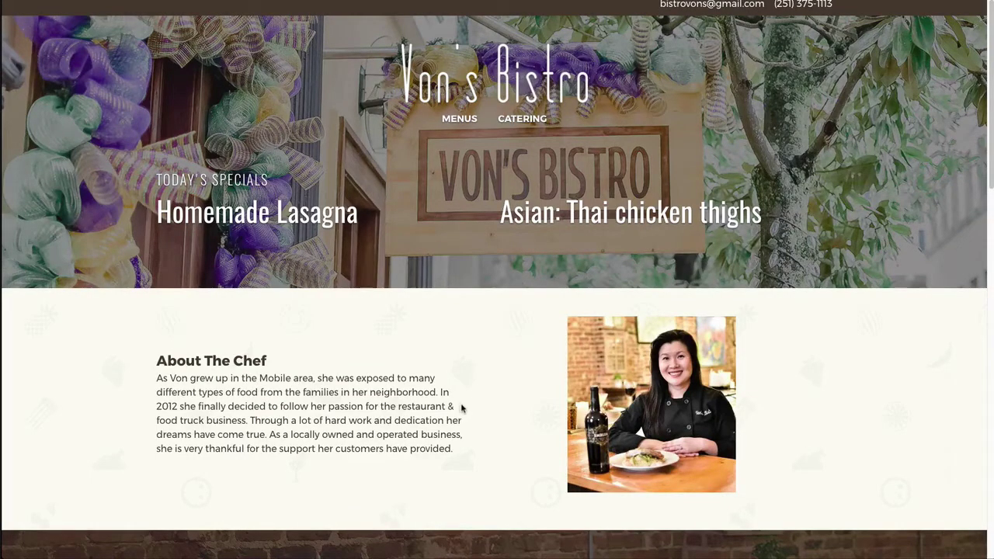
scroll(461, 408, down, 3)
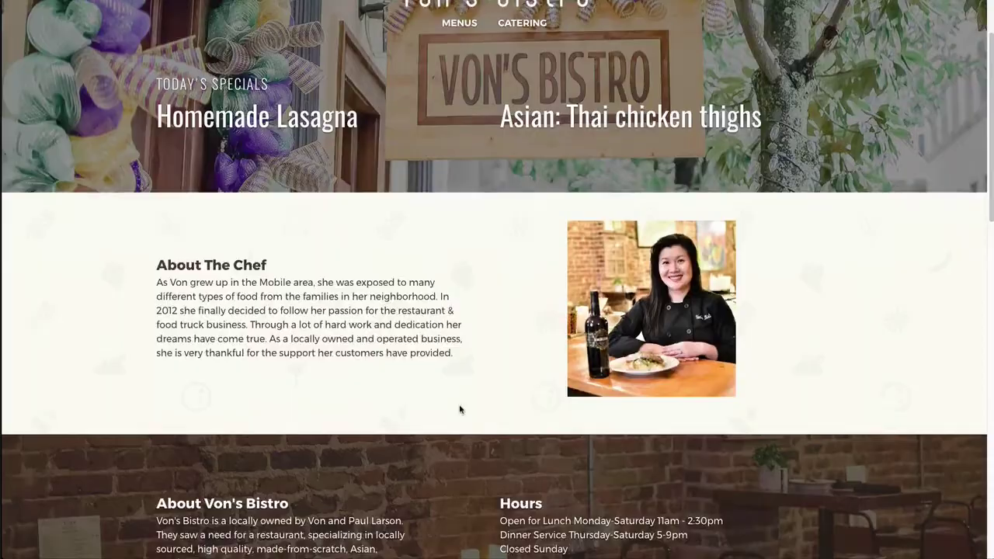
scroll(460, 409, down, 4)
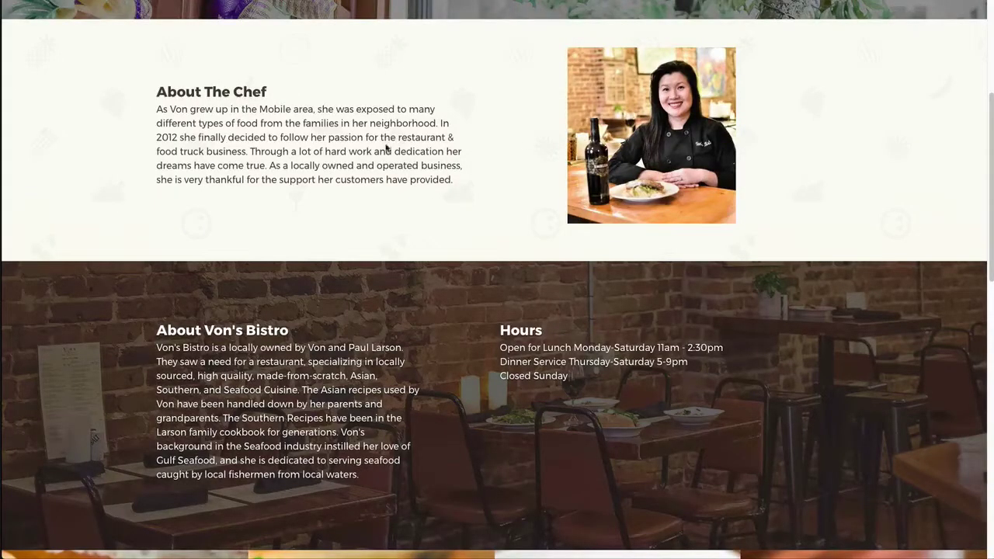
drag(316, 109, 355, 165)
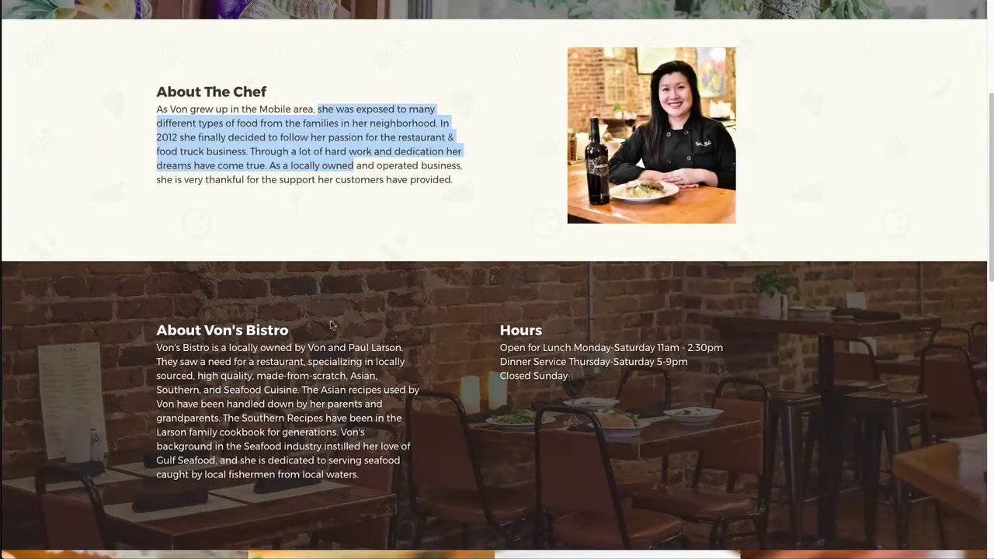
drag(319, 358, 342, 393)
scroll(343, 393, down, 8)
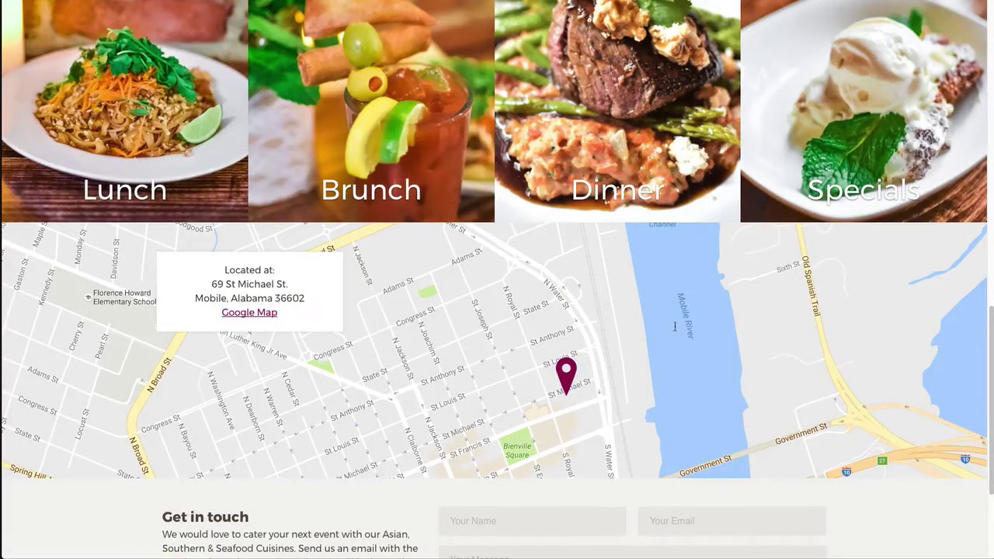
scroll(449, 439, down, 1)
scroll(449, 439, down, 3)
drag(285, 369, 297, 382)
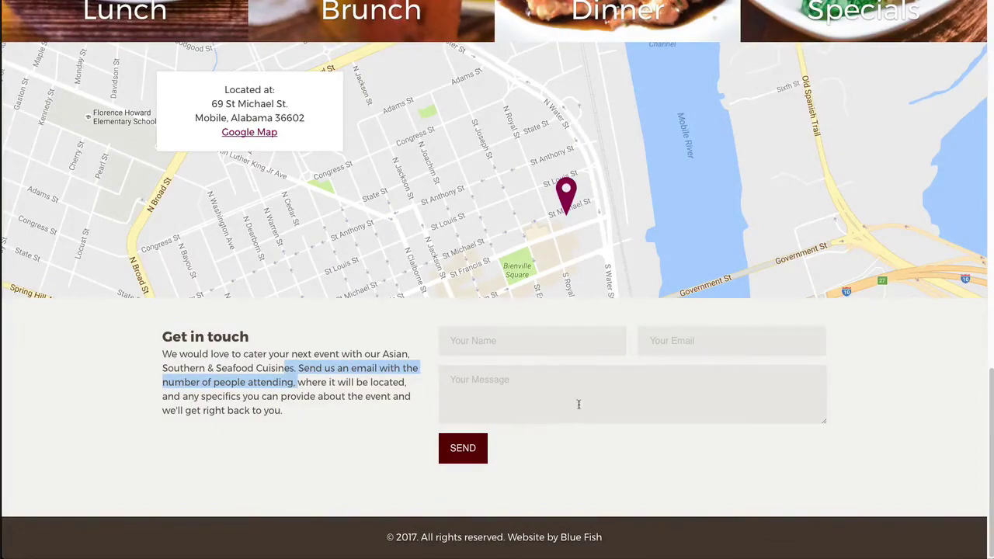
key(Home)
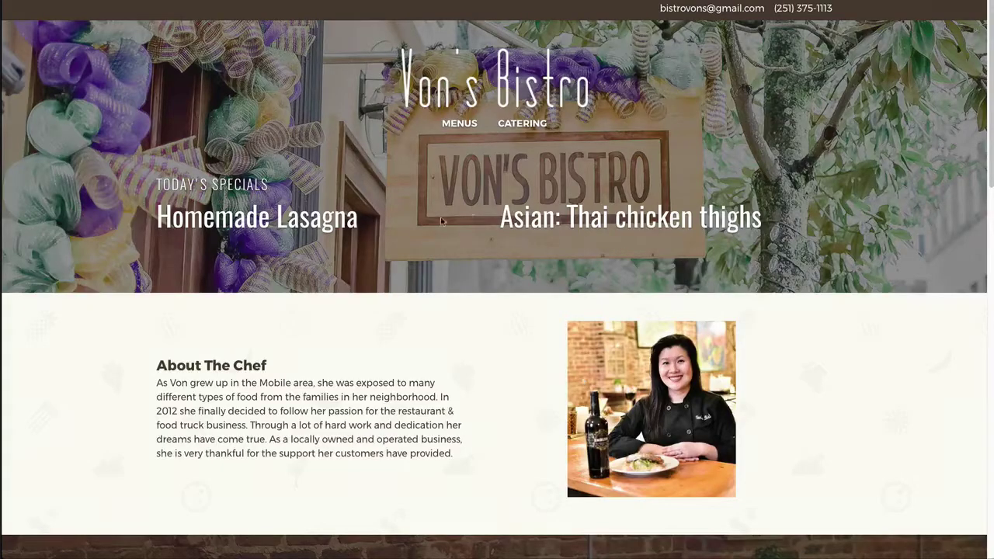
Open the Lunch menu from the site's Menus page and examine the appetizers' names, descriptions and prices.
click(456, 125)
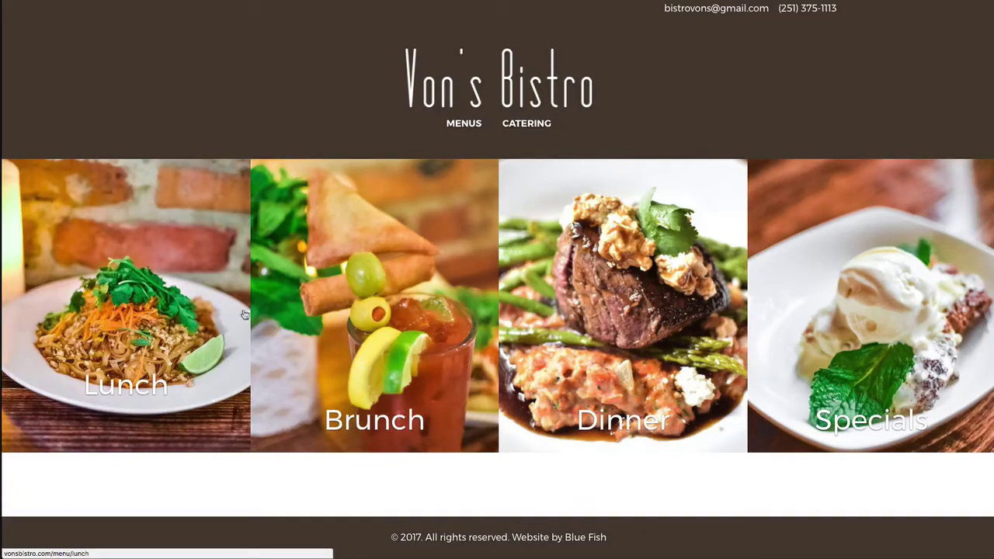
click(187, 327)
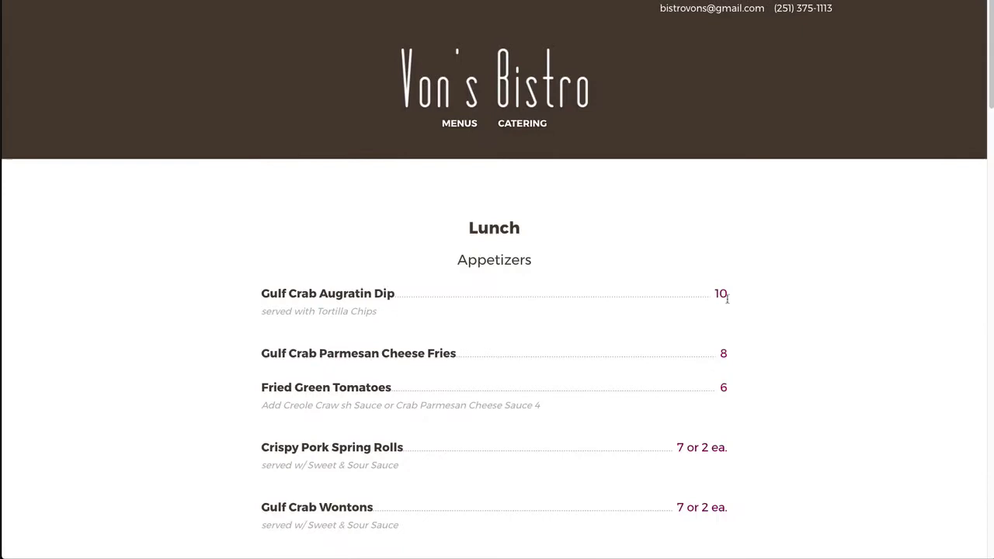
drag(720, 296, 737, 298)
click(746, 297)
scroll(524, 315, down, 2)
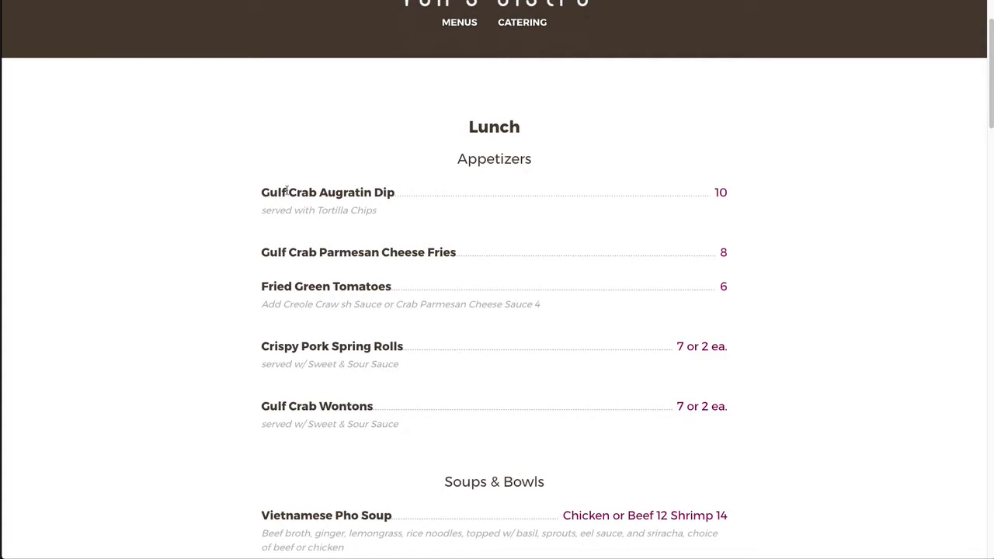
drag(283, 192, 344, 193)
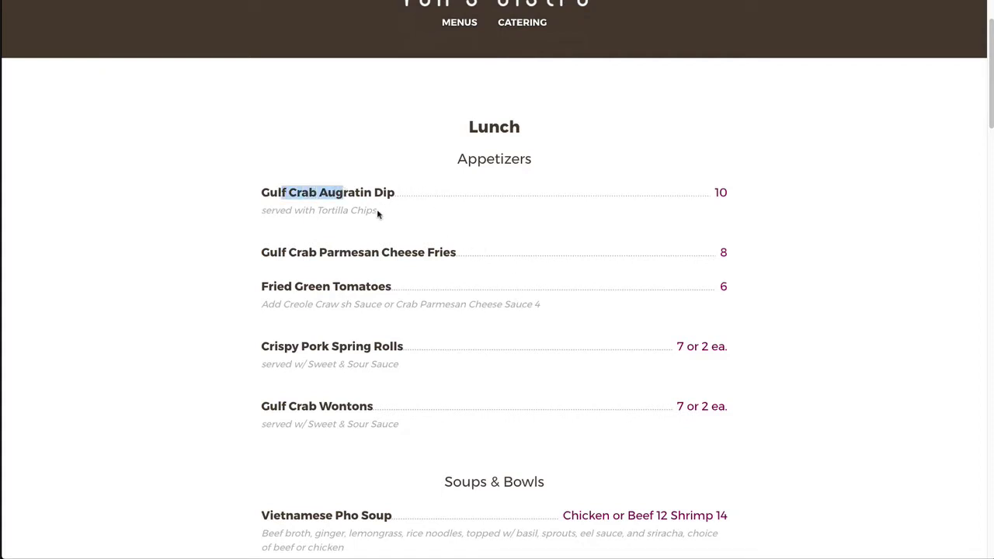
click(337, 210)
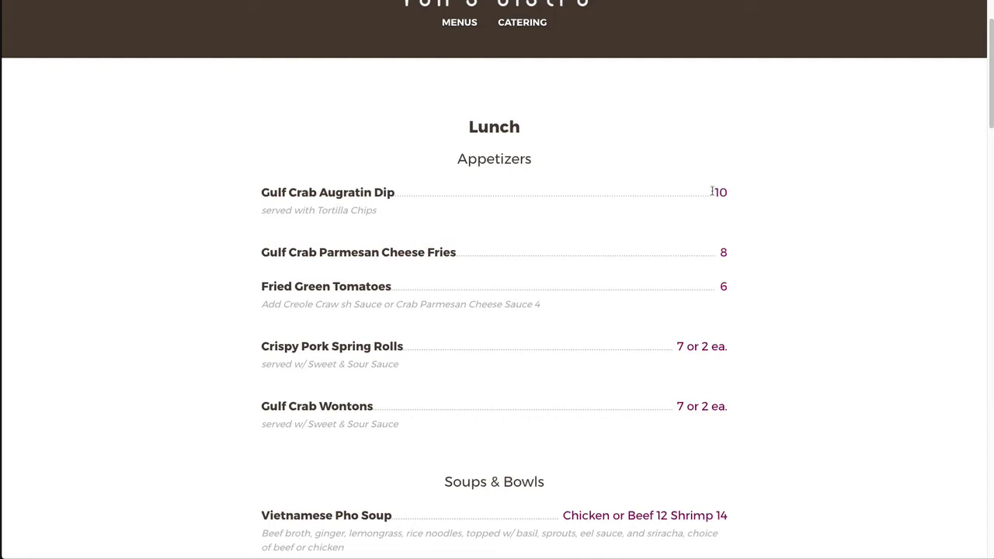
drag(713, 192, 720, 192)
click(349, 351)
Examine the remaining Lunch menu sections, from Soups & Bowls through Desserts & Sides and Beverages.
scroll(412, 417, down, 1)
scroll(412, 417, down, 1)
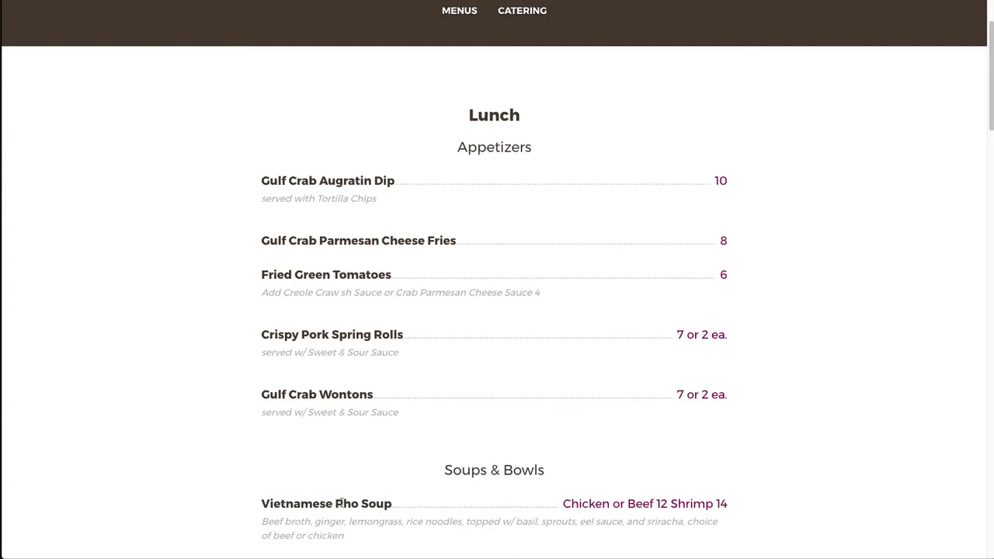
scroll(342, 503, down, 1)
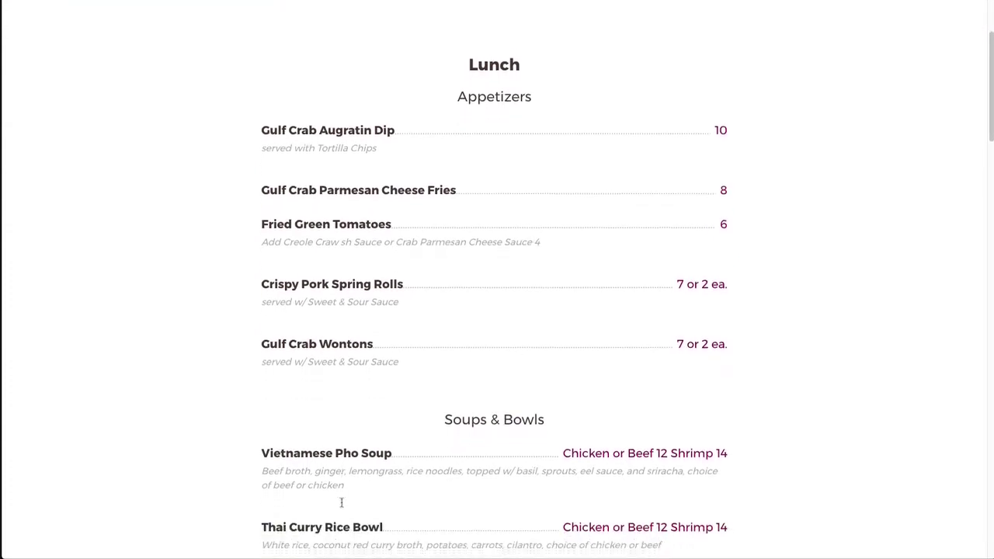
scroll(342, 504, down, 1)
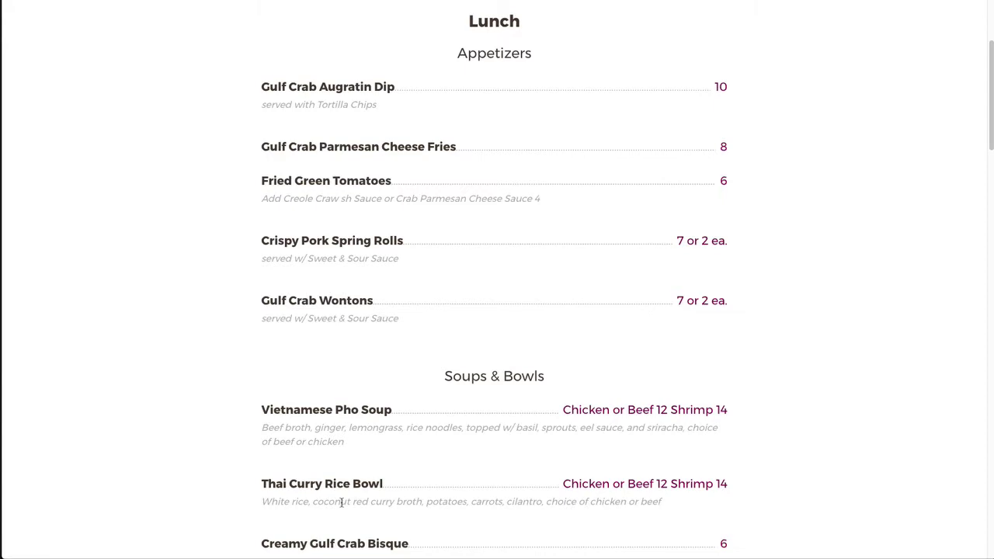
scroll(342, 503, down, 8)
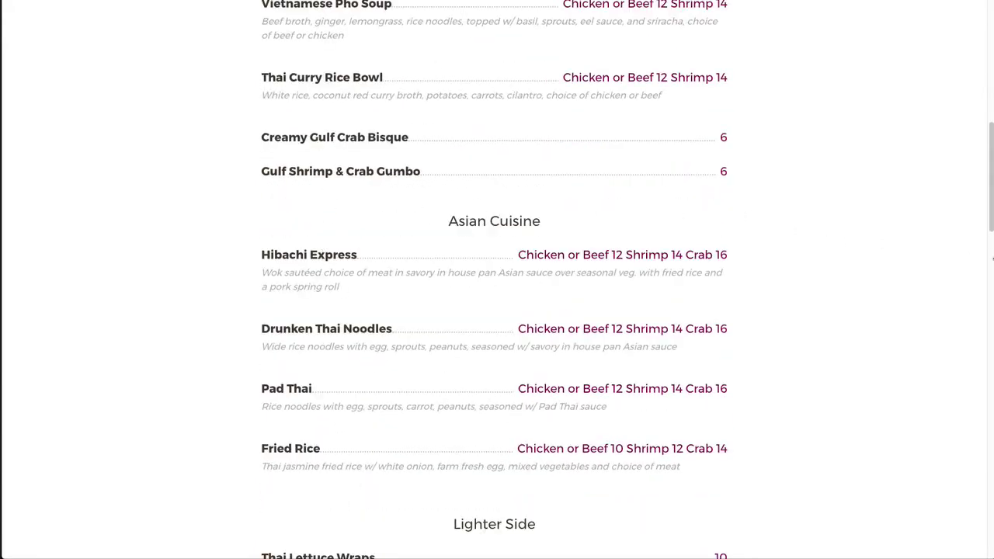
drag(991, 258, 992, 290)
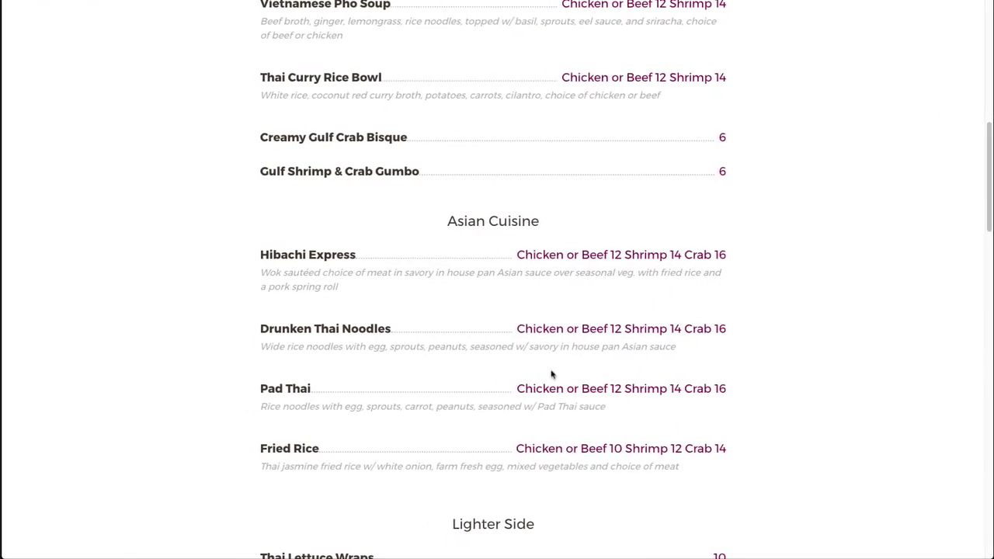
scroll(552, 374, down, 15)
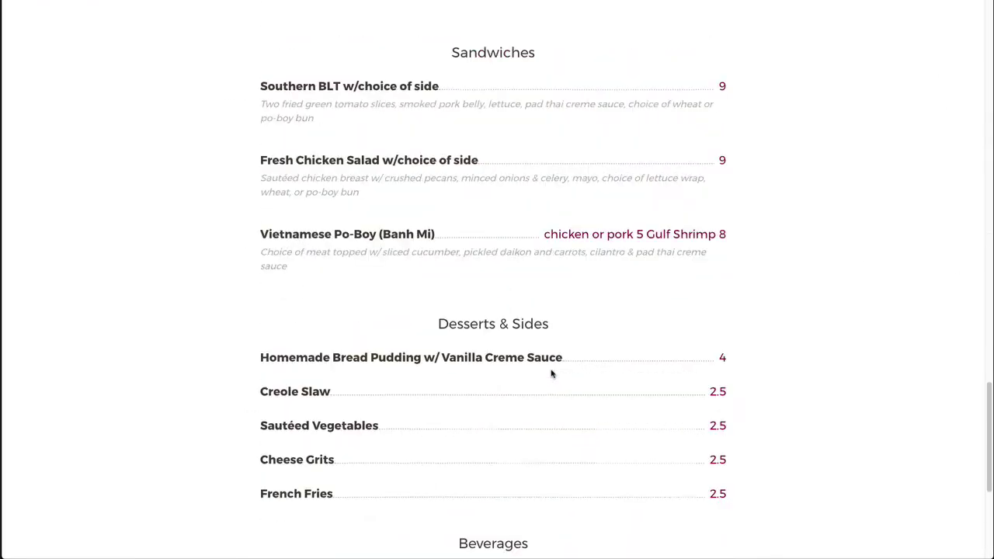
scroll(552, 374, down, 4)
key(Home)
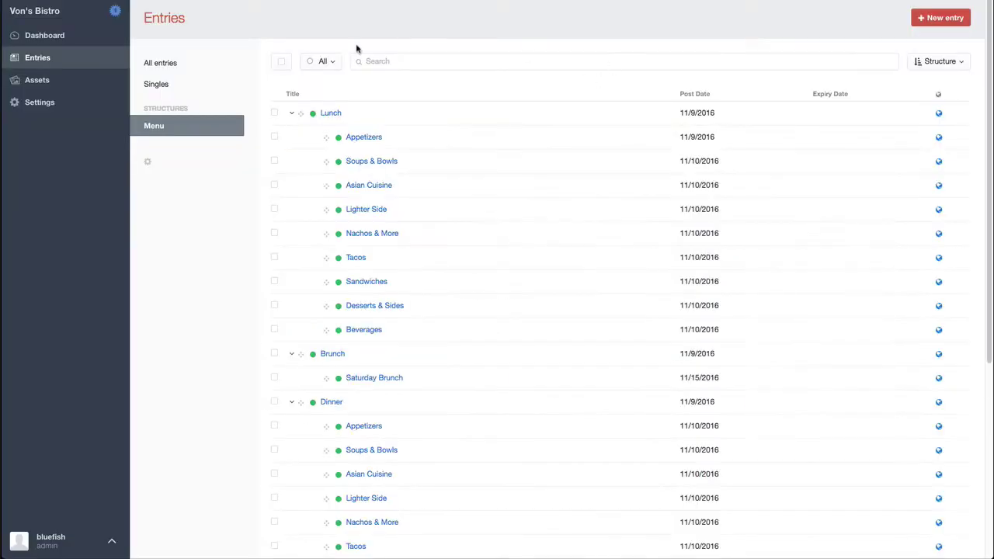
Review the dashboard and the full list of entries, and show only the Singles entries.
click(163, 65)
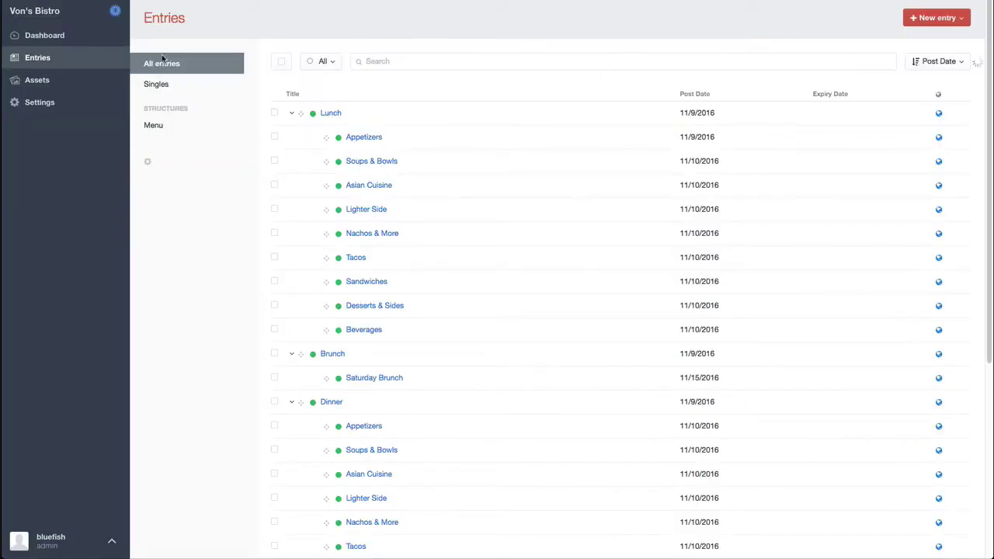
click(53, 36)
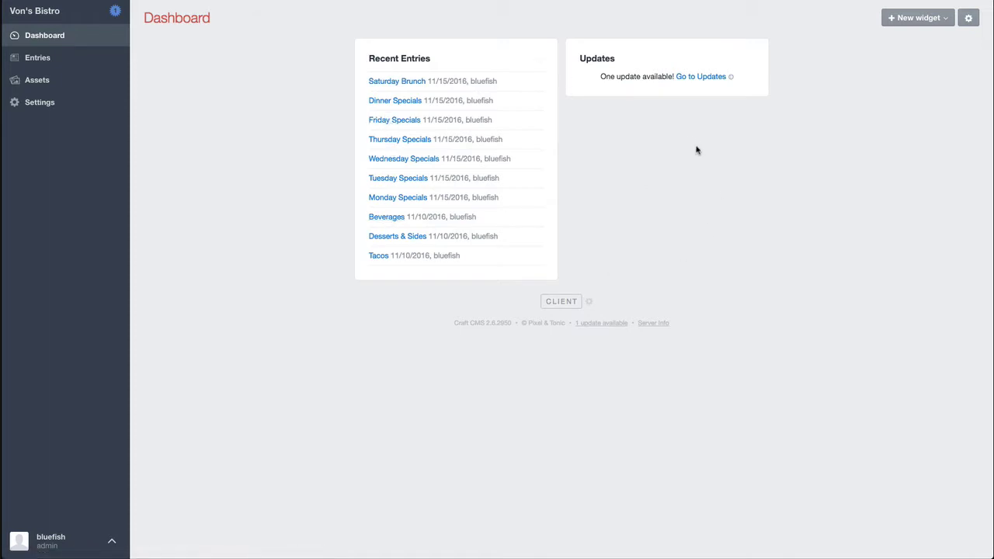
click(43, 62)
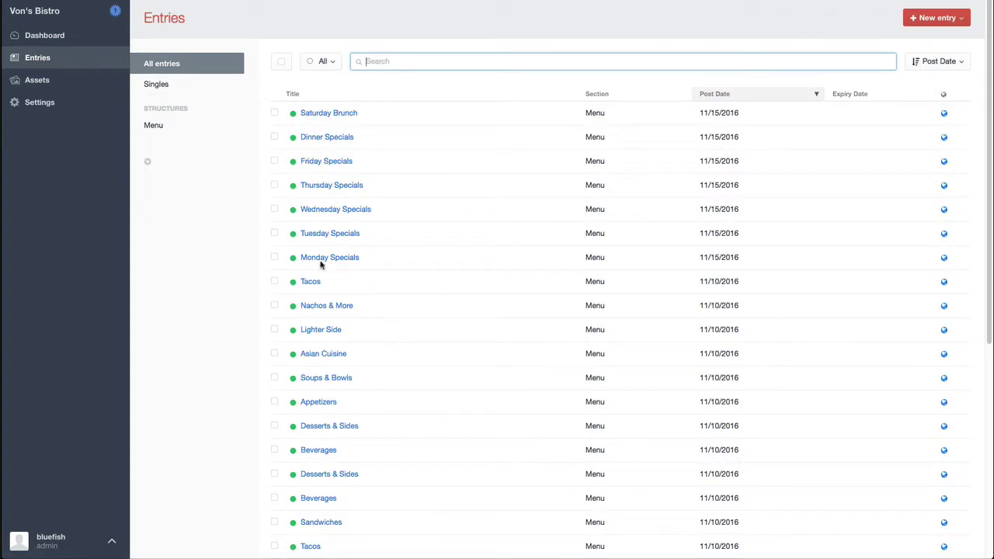
click(148, 85)
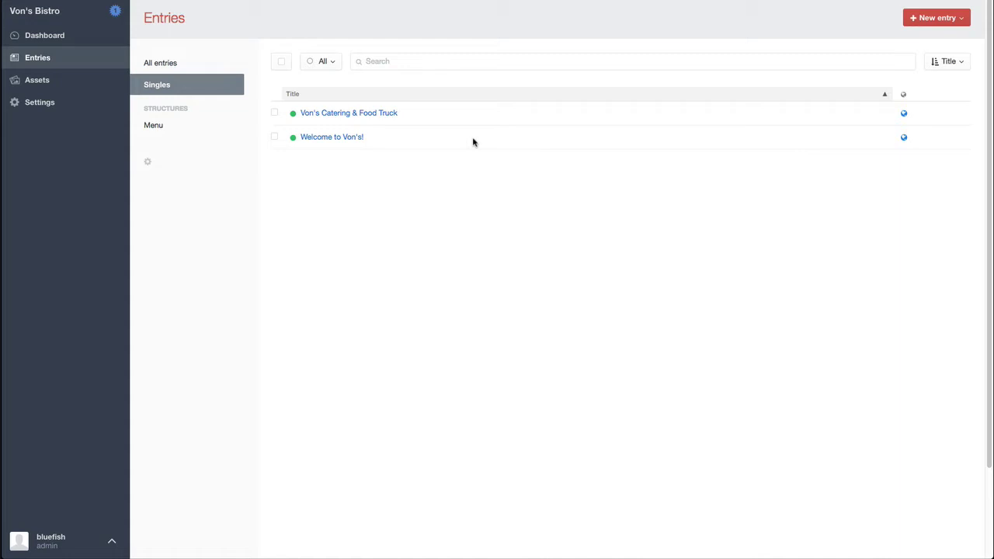
Open the "Welcome to Von's!" entry and examine its chef and restaurant text, hours and image fields.
click(329, 141)
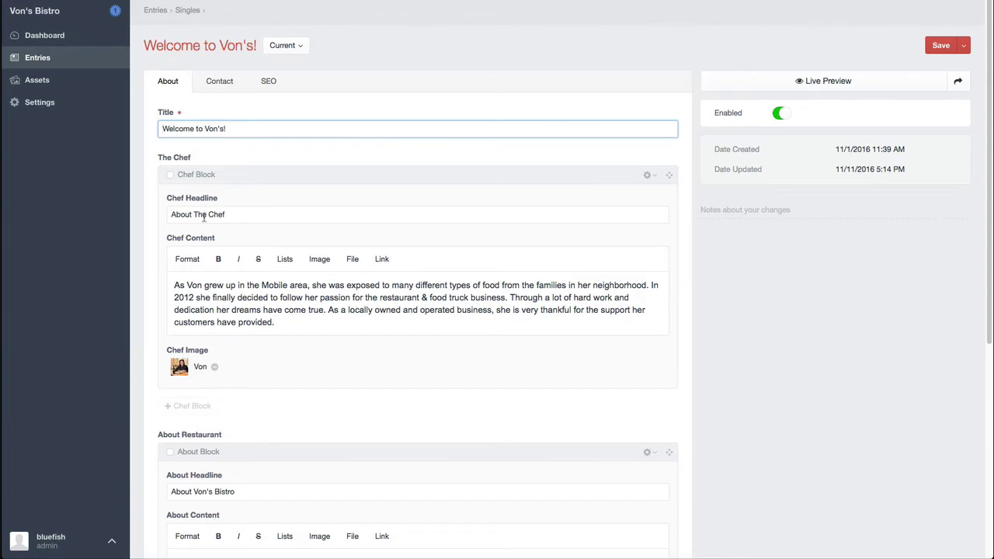
click(205, 287)
key(ctrl+a)
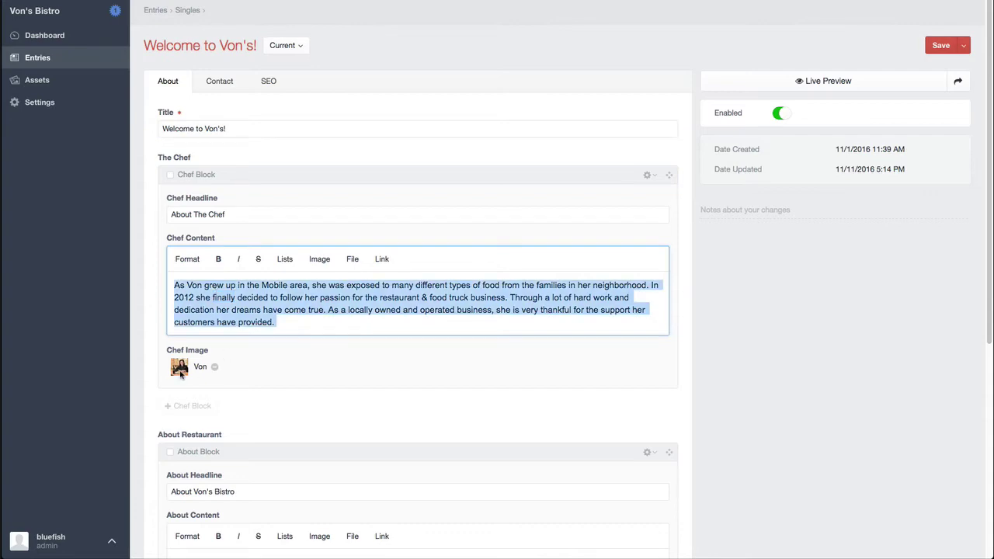
scroll(293, 373, down, 3)
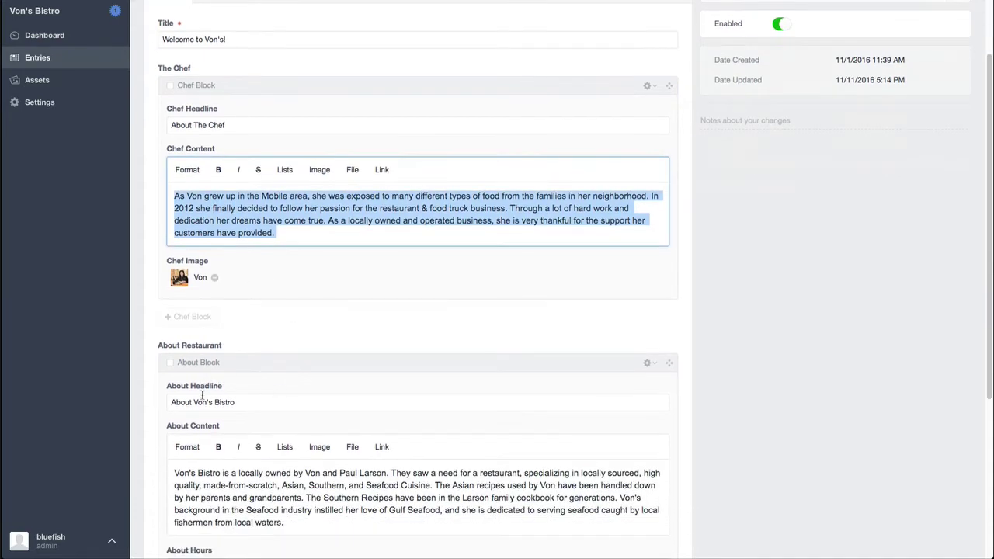
scroll(244, 401, down, 8)
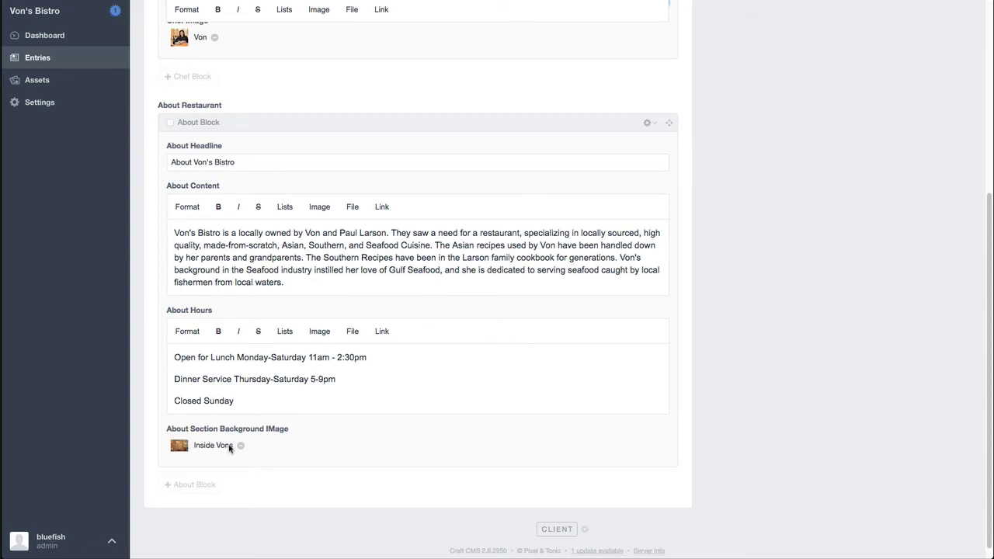
scroll(354, 420, up, 5)
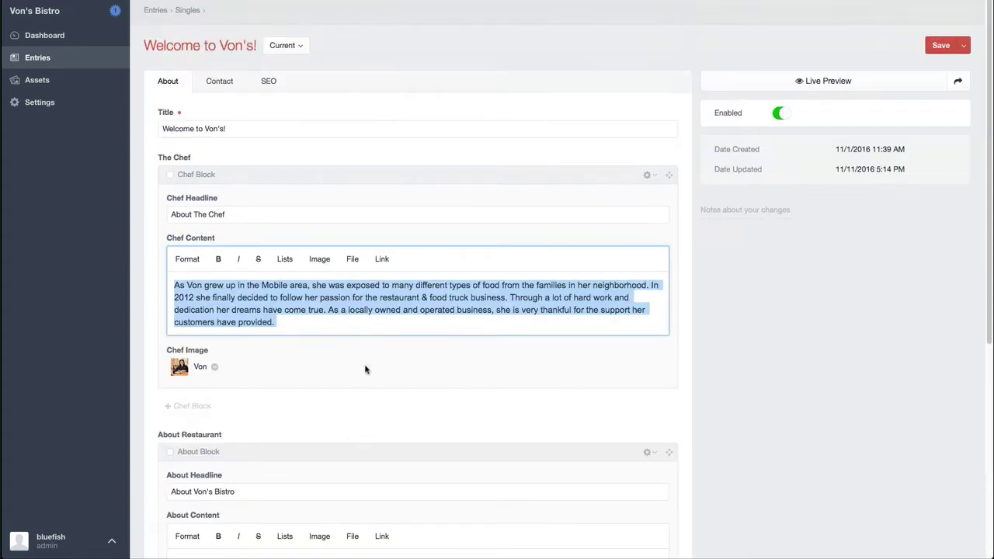
Examine the entry's contact details, covering the street address, phone number, email address and social media links.
click(221, 83)
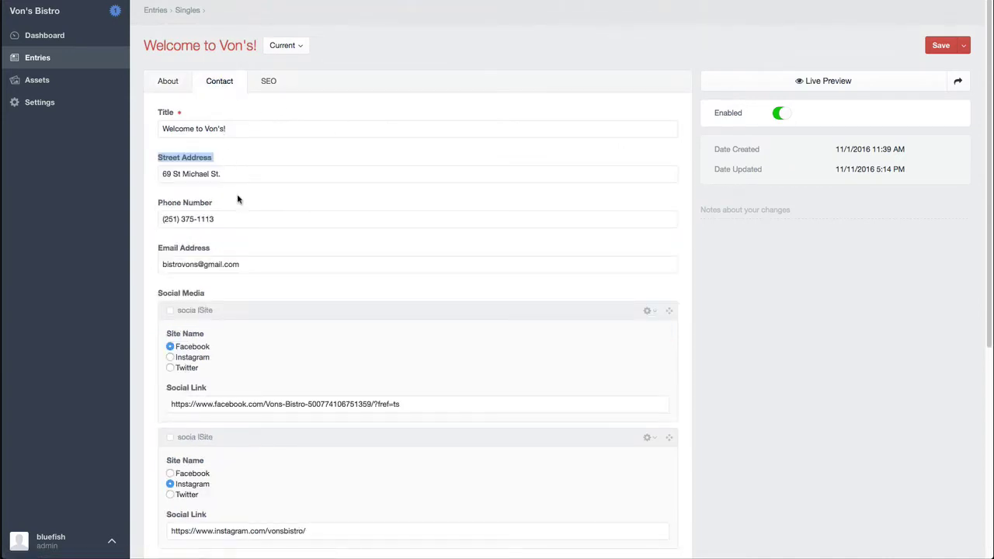
click(208, 174)
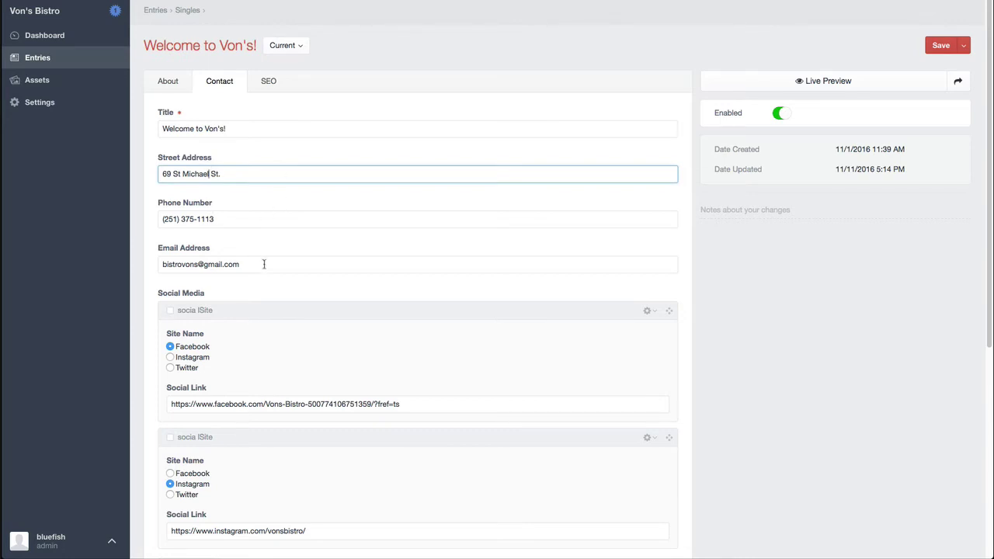
scroll(244, 415, down, 2)
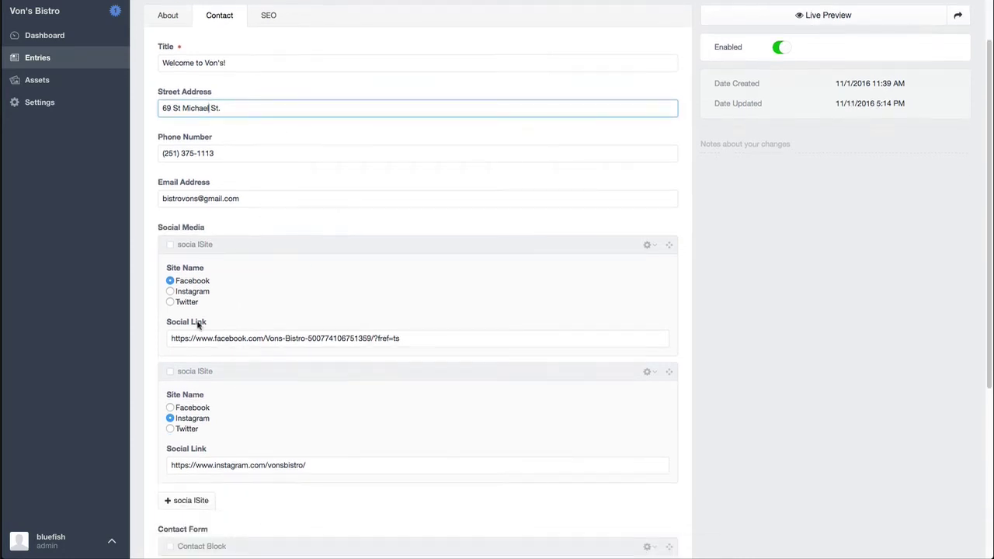
scroll(230, 391, down, 4)
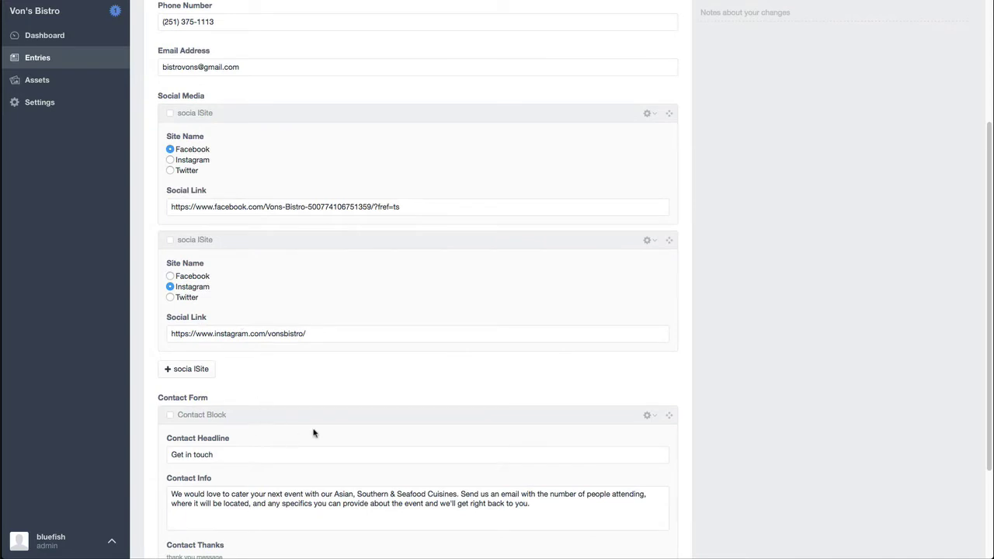
Review the contact form block, selecting the full Contact Info text and the Contact Thanks message in turn.
scroll(222, 413, down, 4)
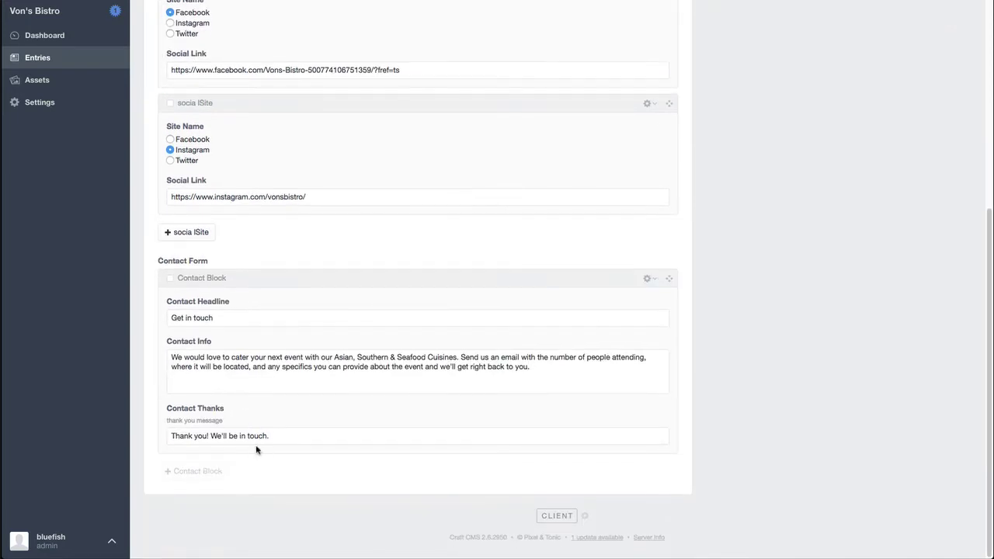
click(226, 357)
key(super+a)
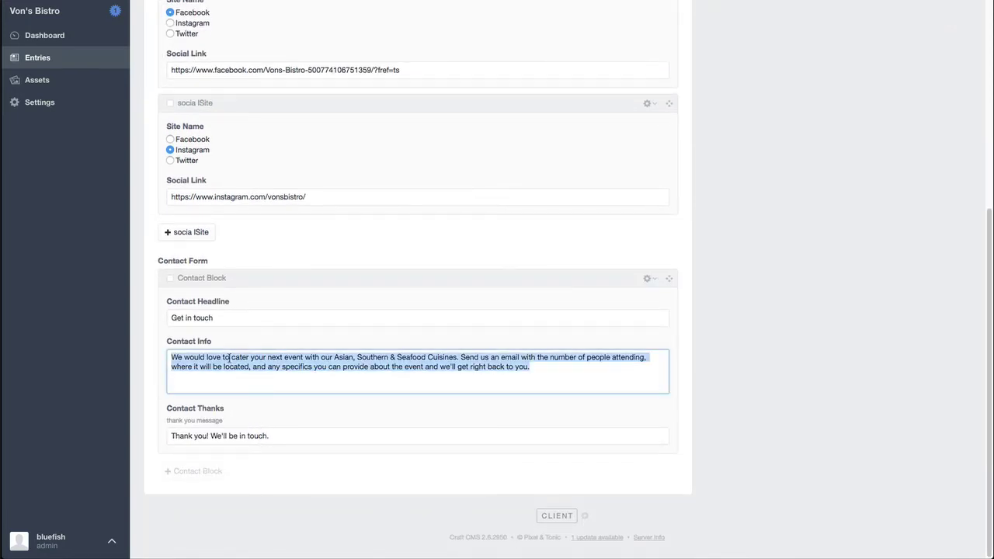
click(216, 437)
key(super+a)
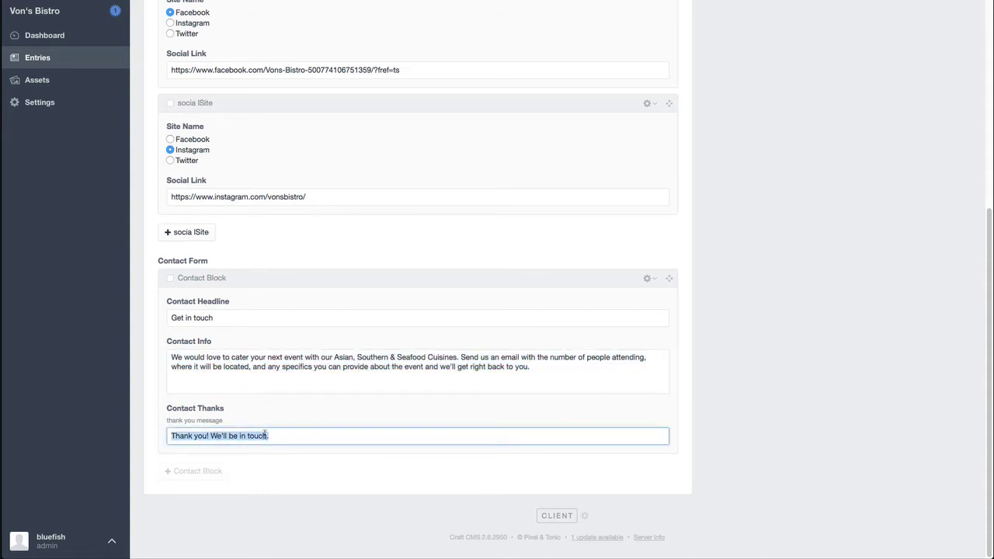
Review the entry's SEO fields, including the title tag, and select the full Meta Description text.
scroll(408, 342, up, 10)
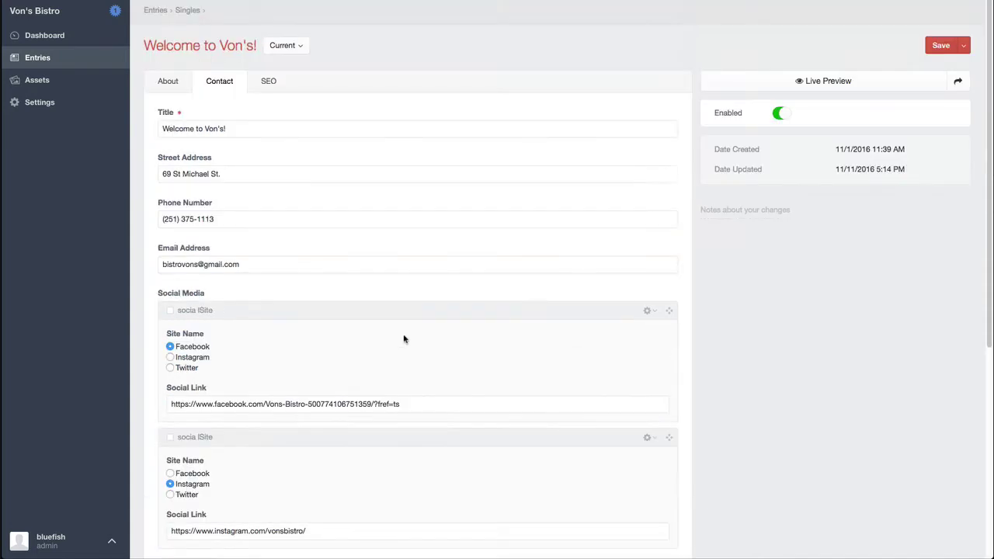
click(268, 80)
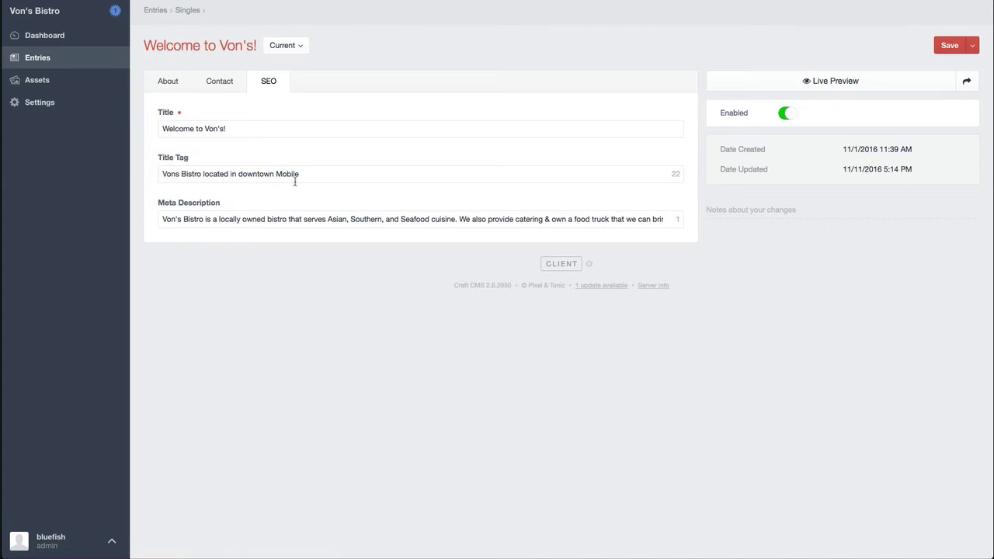
click(213, 220)
key(super+a)
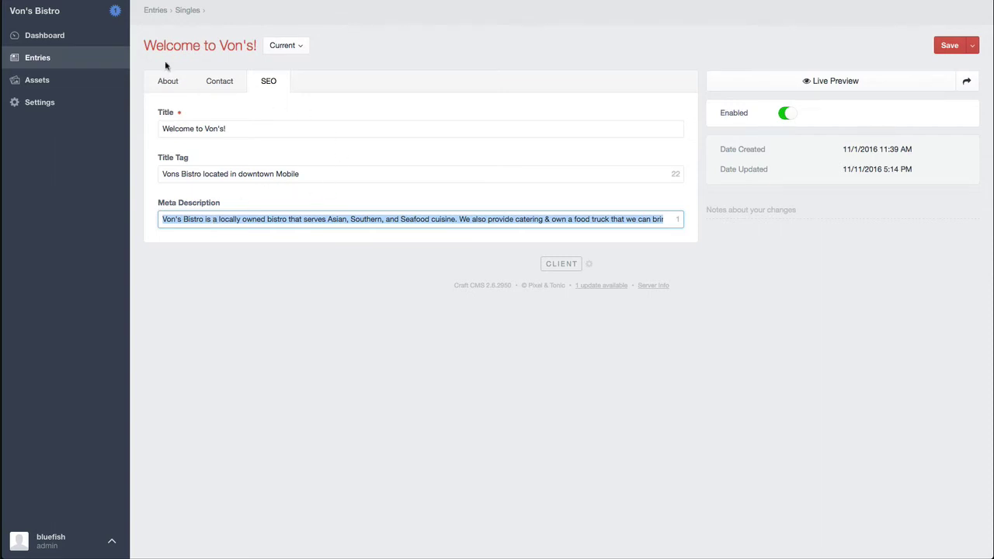
Browse the entries in the Menu structure and check the Lunch entry's title tag, meta description and menu image fields.
click(158, 12)
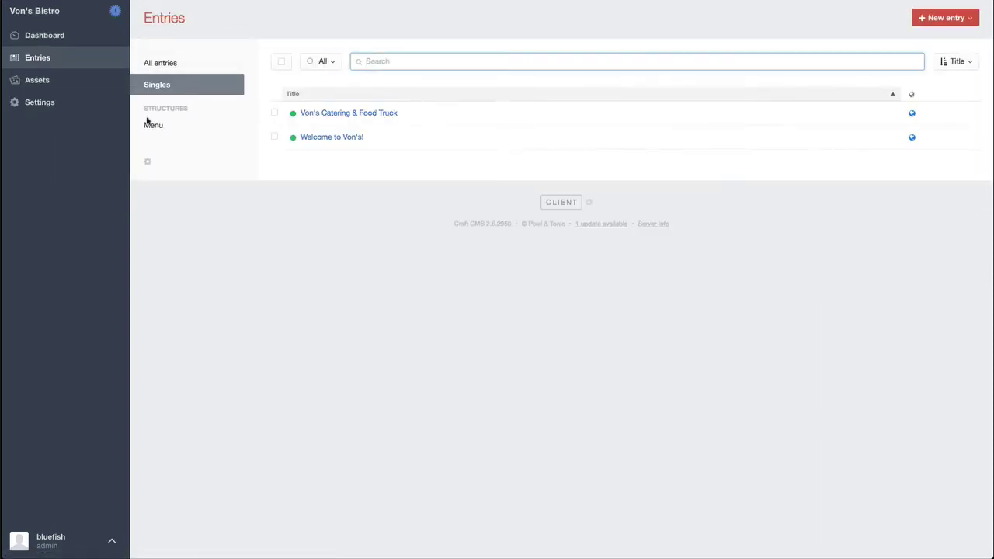
click(153, 126)
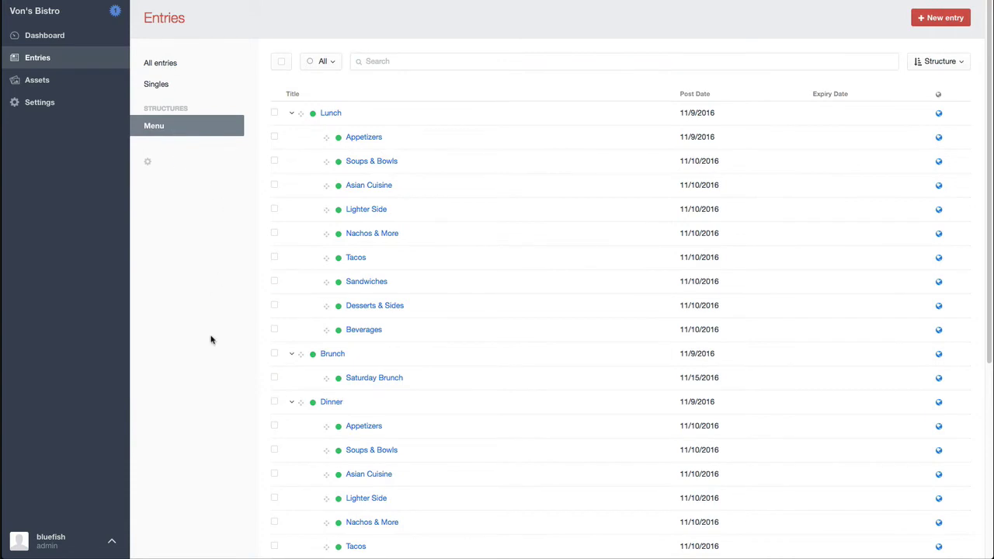
scroll(212, 334, down, 1)
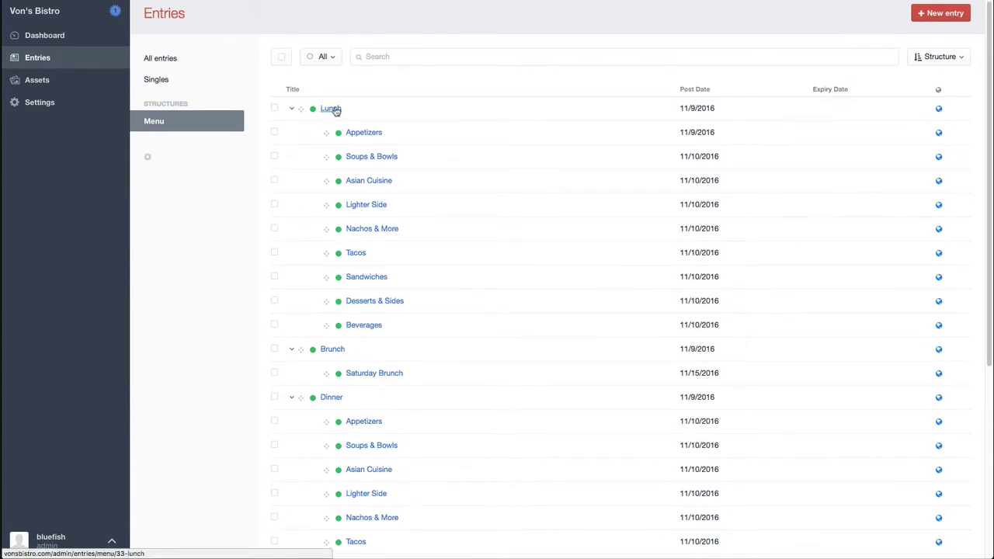
scroll(392, 349, down, 4)
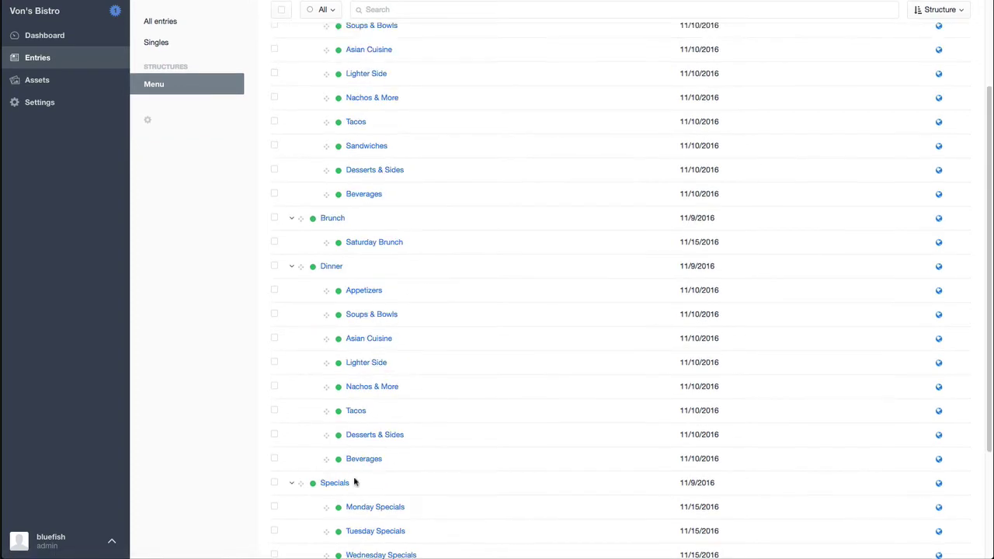
scroll(371, 476, down, 4)
scroll(373, 470, up, 8)
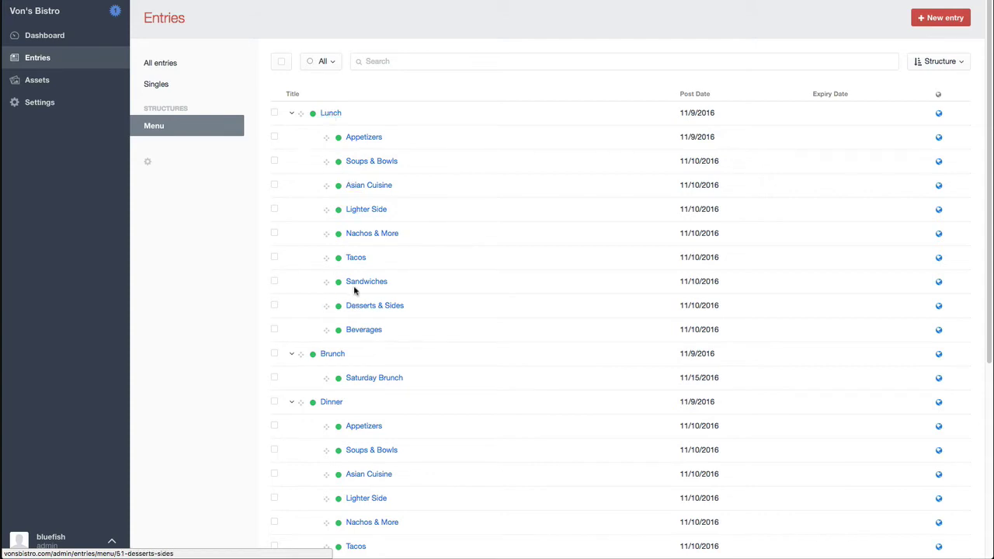
click(335, 115)
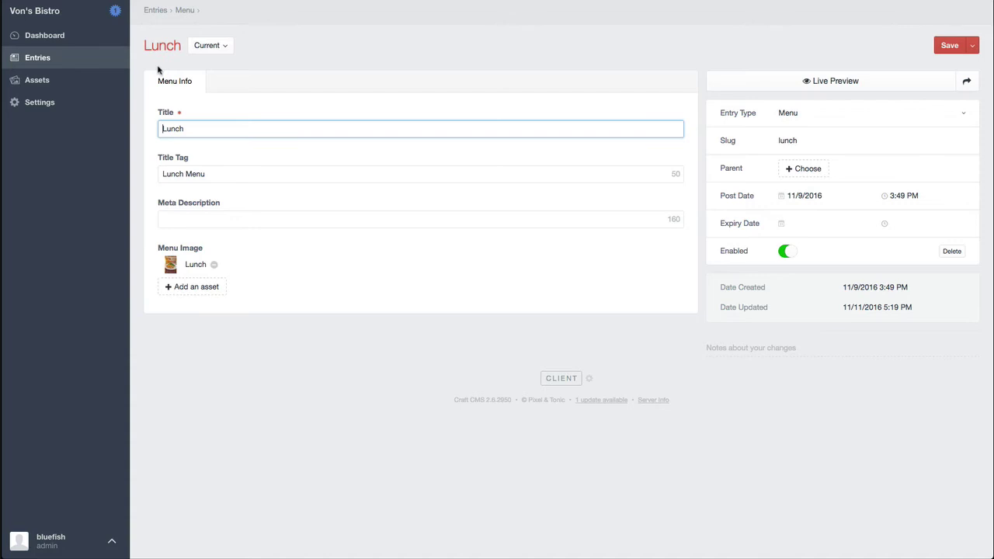
click(185, 10)
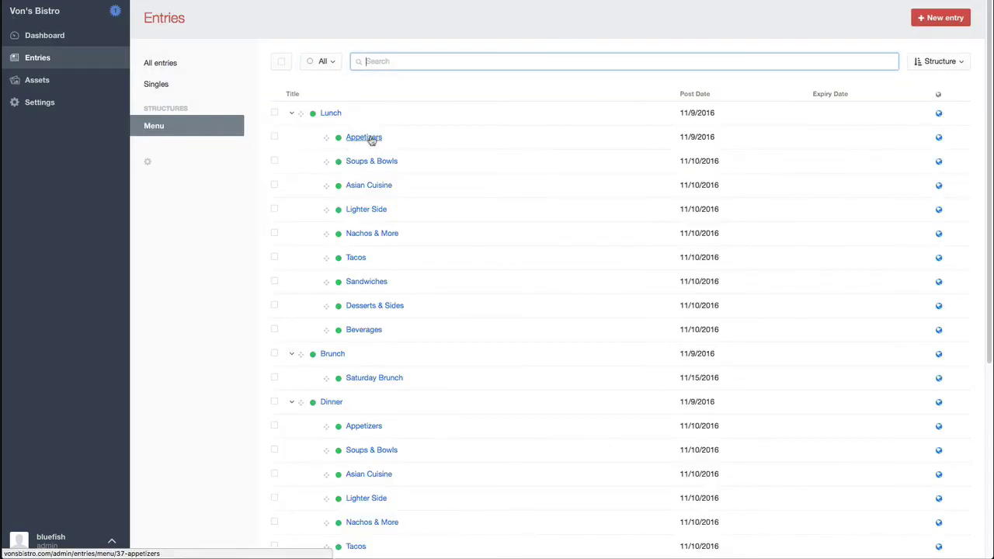
Open the Lunch menu's Appetizers entry and examine its items' name, description and price fields, selecting those of Gulf Crab Augratin Dip.
click(372, 139)
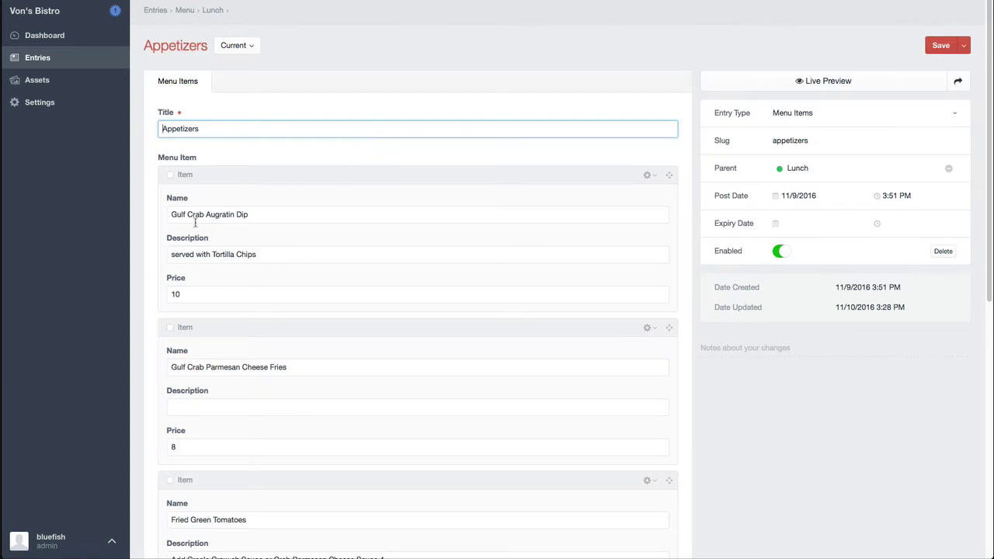
triple_click(183, 214)
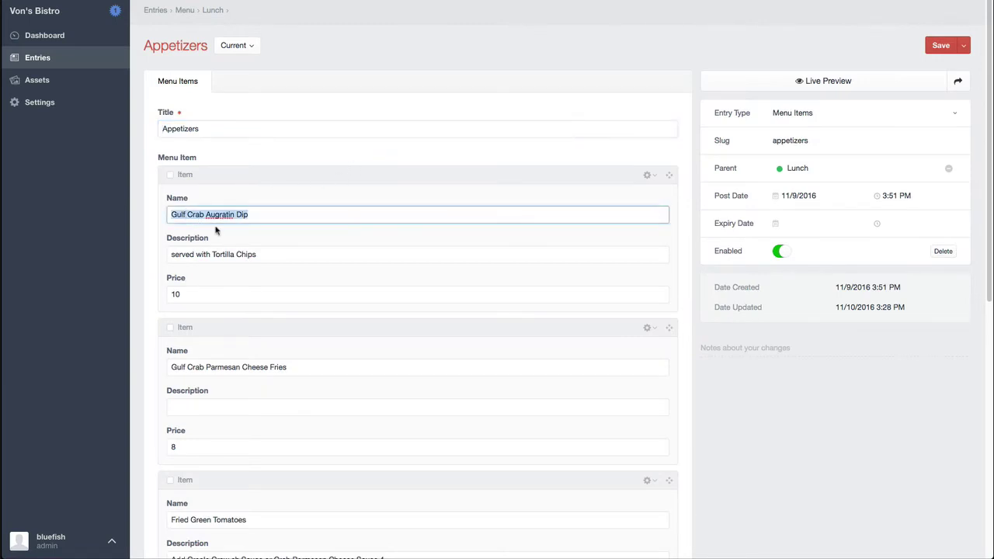
triple_click(201, 256)
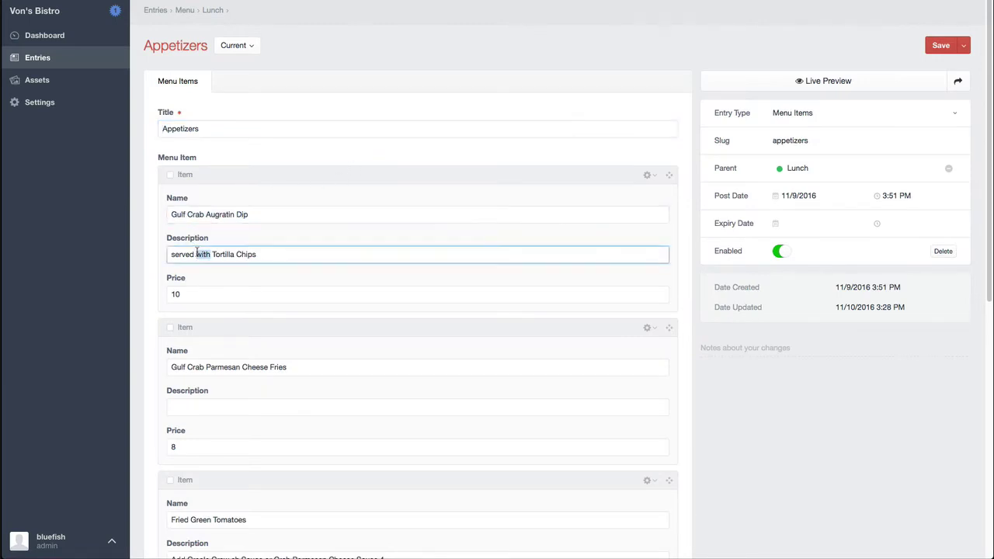
click(187, 296)
scroll(257, 344, down, 1)
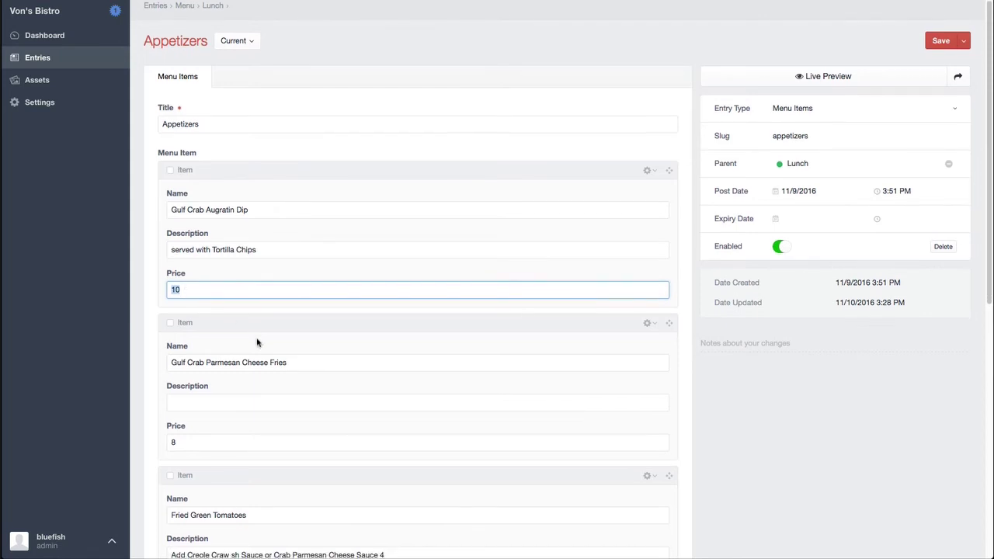
scroll(258, 342, down, 3)
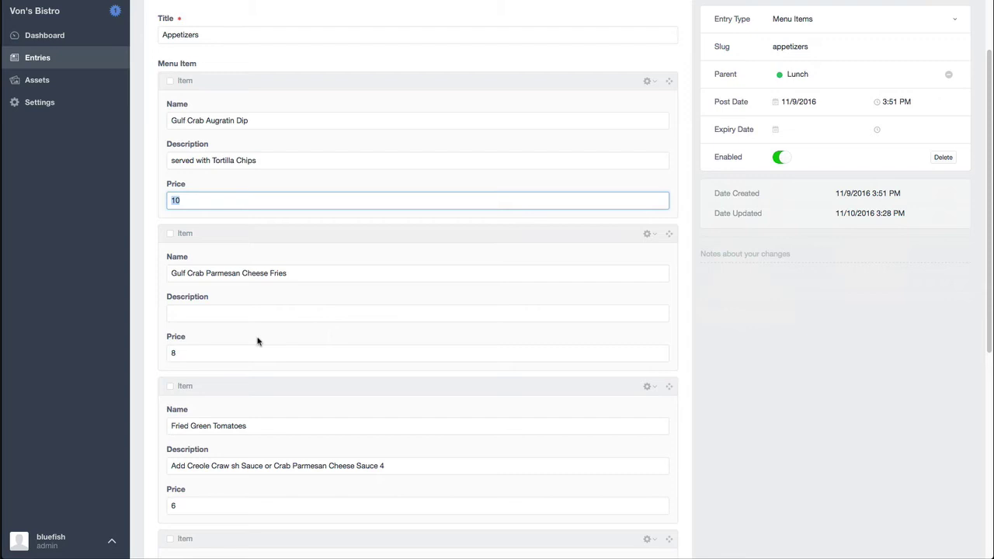
scroll(258, 342, down, 2)
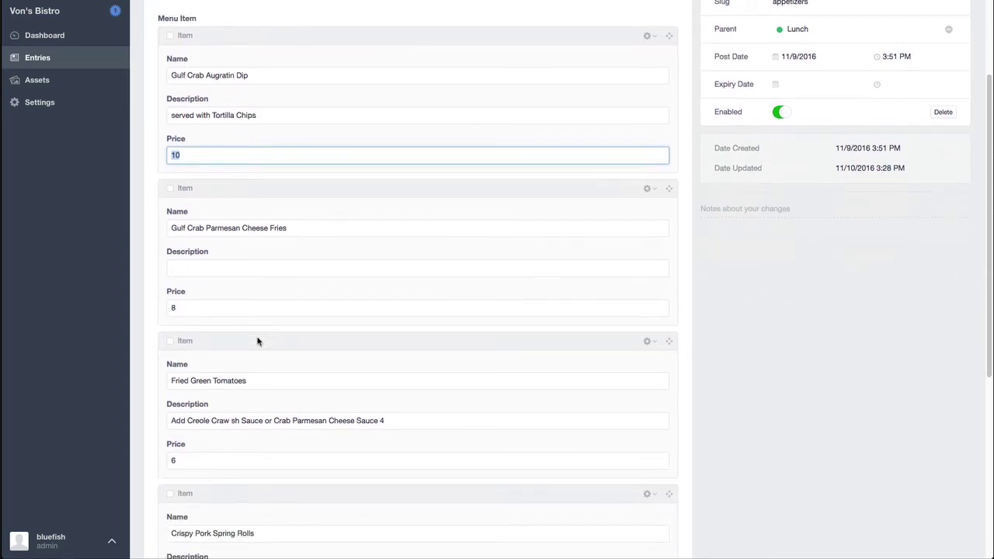
scroll(258, 341, down, 2)
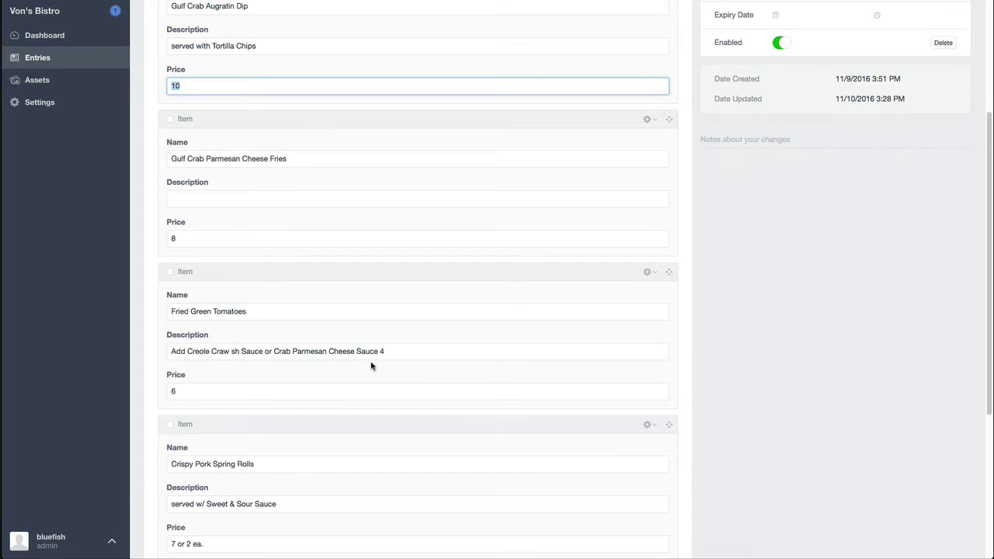
scroll(313, 391, down, 5)
scroll(212, 377, up, 10)
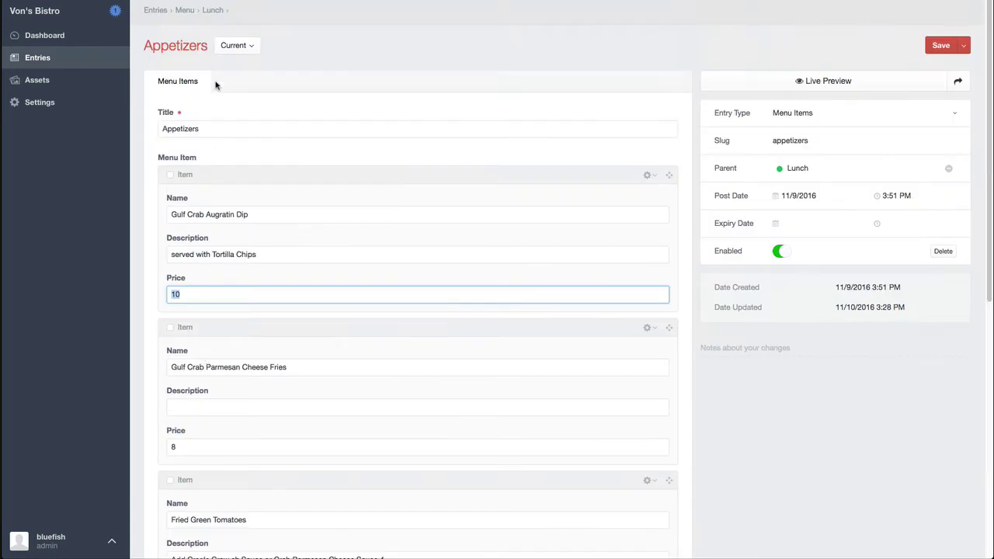
click(186, 12)
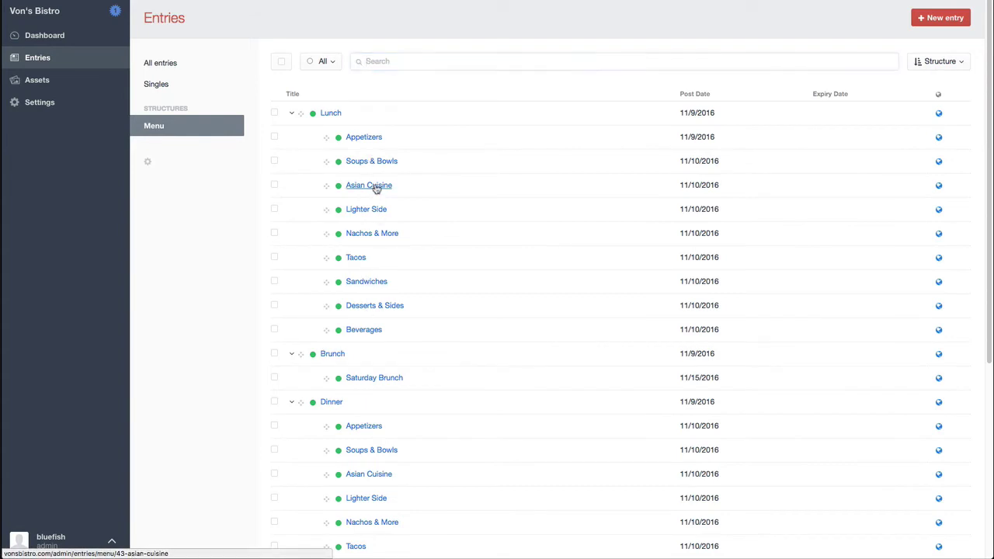
Open the Lunch menu's Asian Cuisine entry and select the Hibachi Express item's description and name in turn.
click(370, 186)
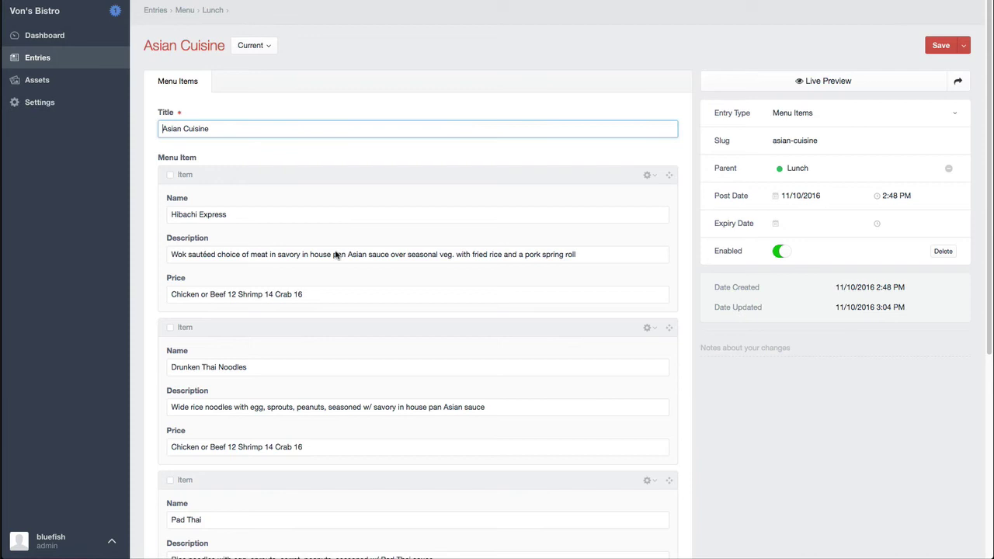
triple_click(231, 254)
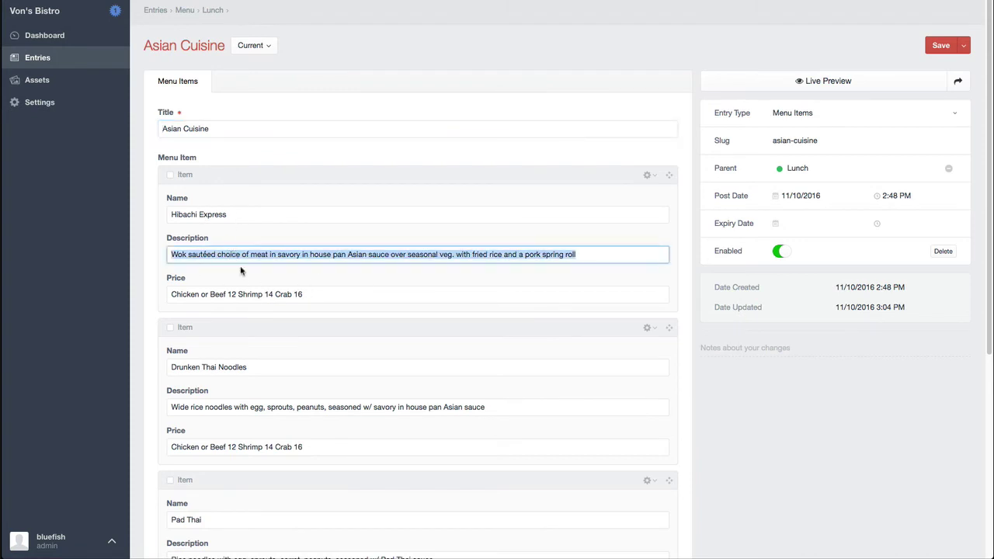
click(229, 215)
key(shift+alt+Left)
key(shift+alt+Left)
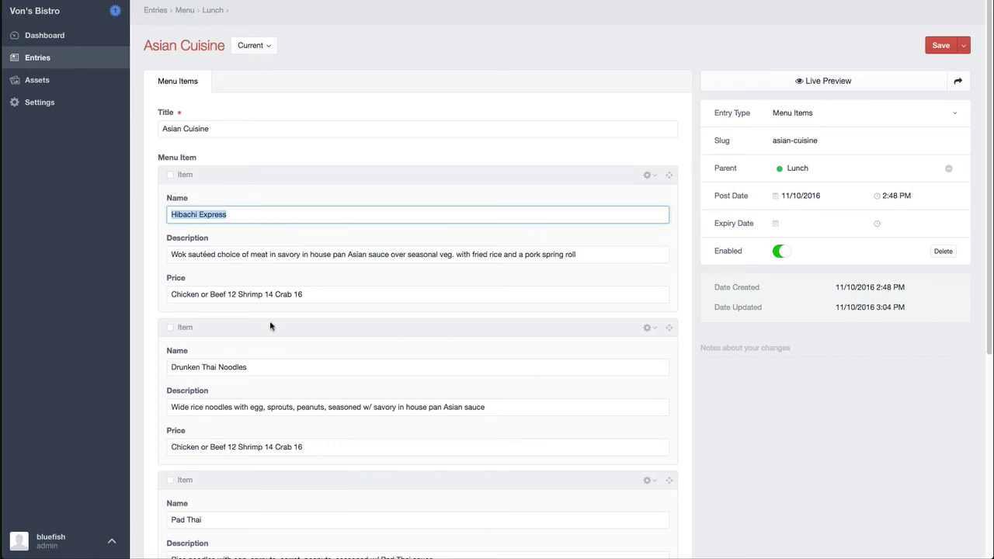
Move the Hibachi Express item below Drunken Thai Noodles and add a blank menu item after Fried Rice.
drag(669, 175, 671, 334)
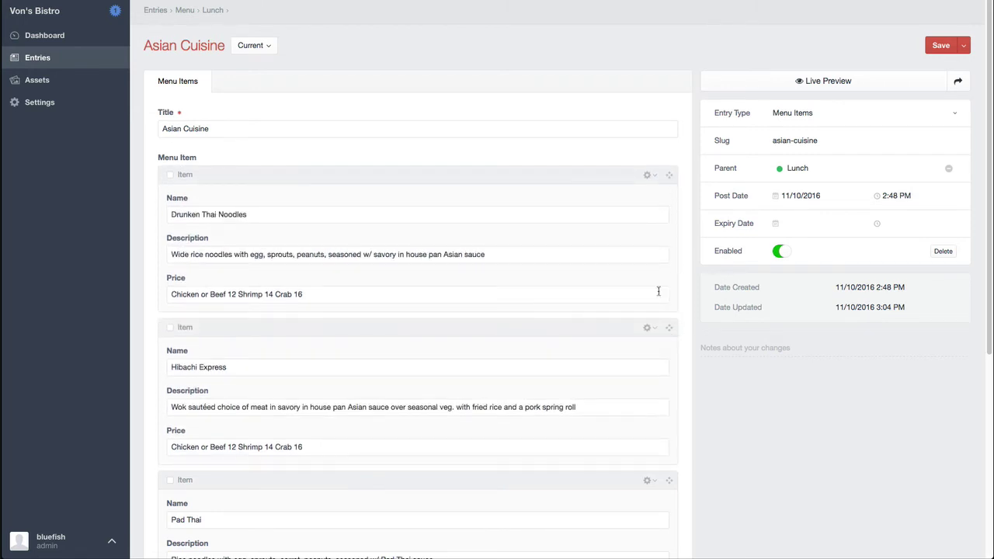
scroll(658, 288, down, 5)
scroll(658, 291, up, 5)
scroll(445, 361, down, 5)
click(166, 471)
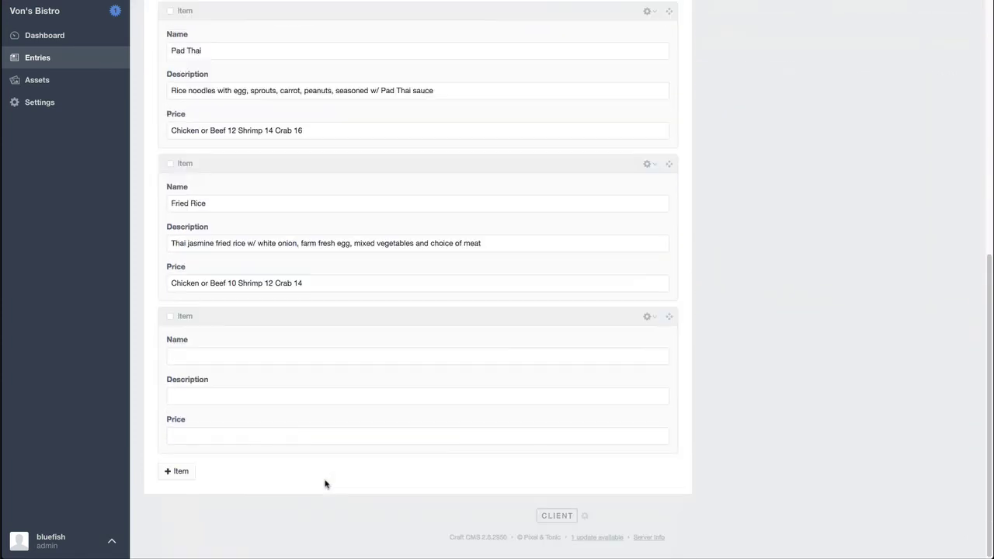
click(247, 354)
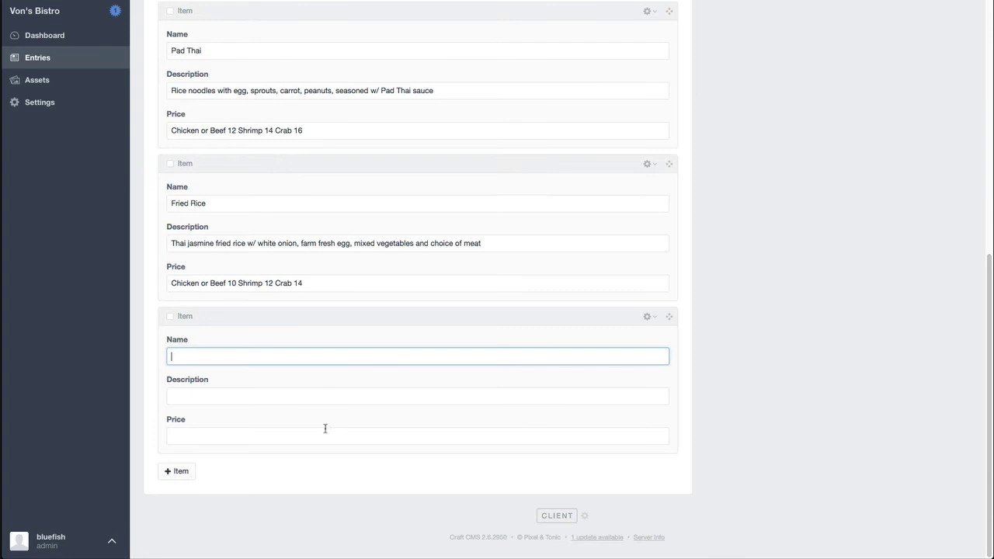
Leave the Asian Cuisine entry without saving and look through the Menu structure down to its Specials entries.
scroll(482, 399, up, 10)
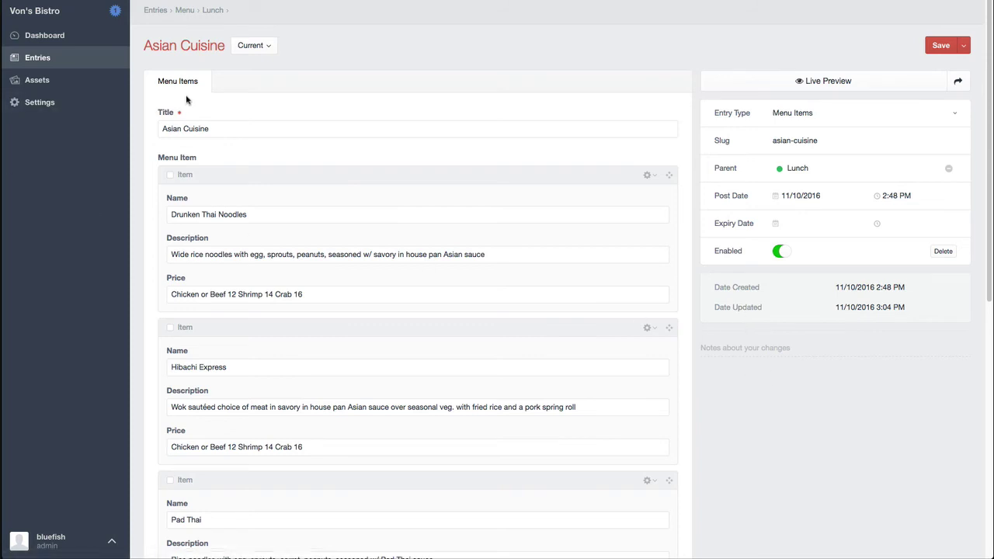
click(188, 11)
click(578, 116)
scroll(513, 263, down, 4)
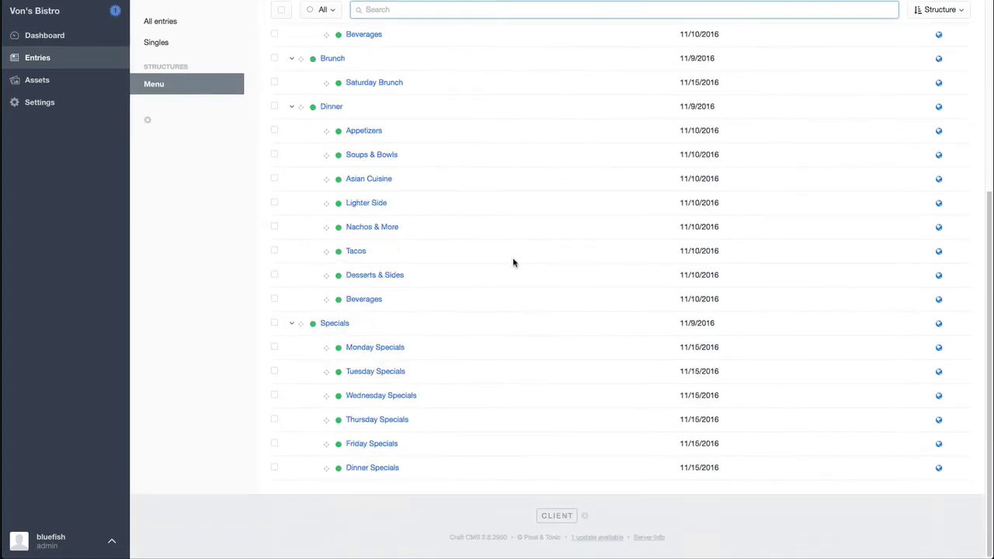
scroll(513, 263, up, 4)
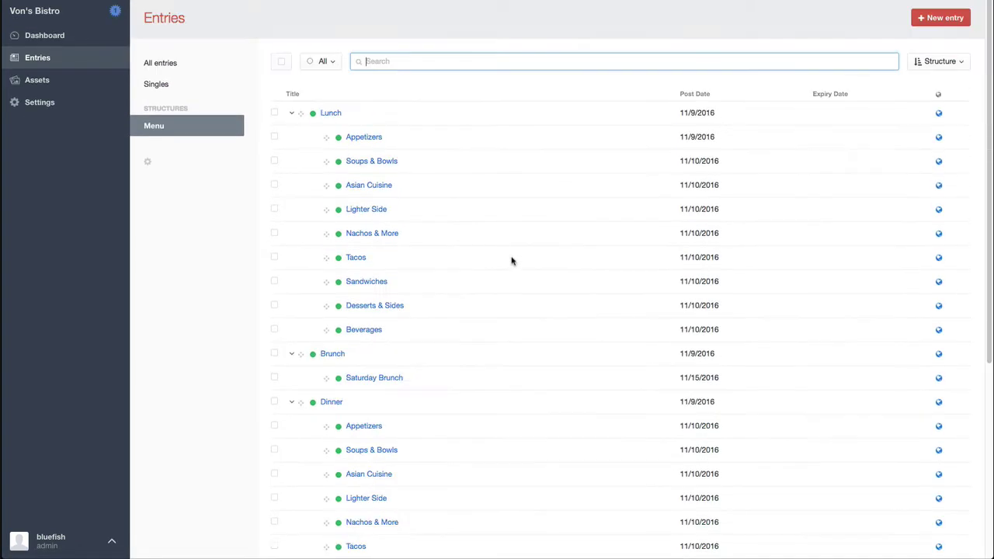
Find the "Welcome to Von's!" entry among all entries and select its contact phone number and street address in turn.
click(157, 66)
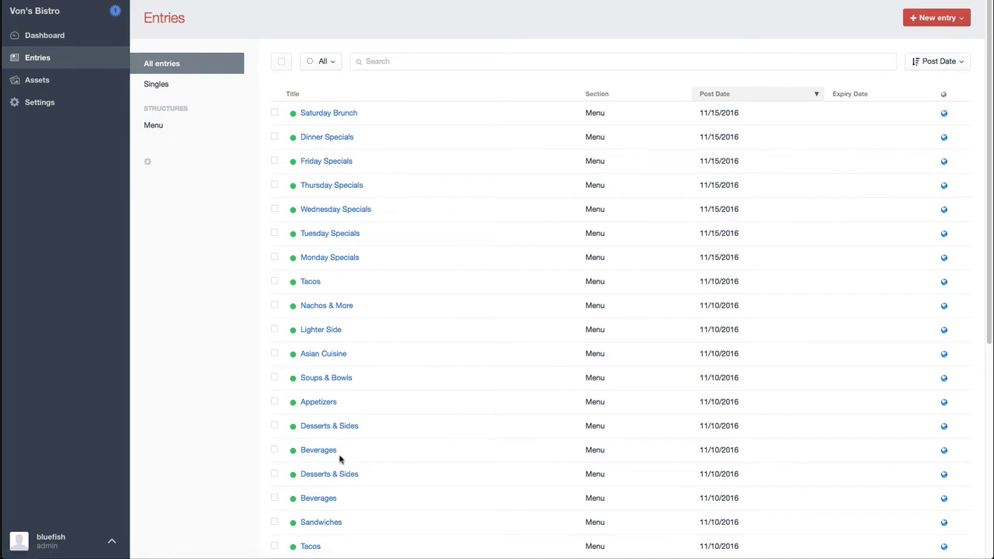
scroll(339, 459, down, 5)
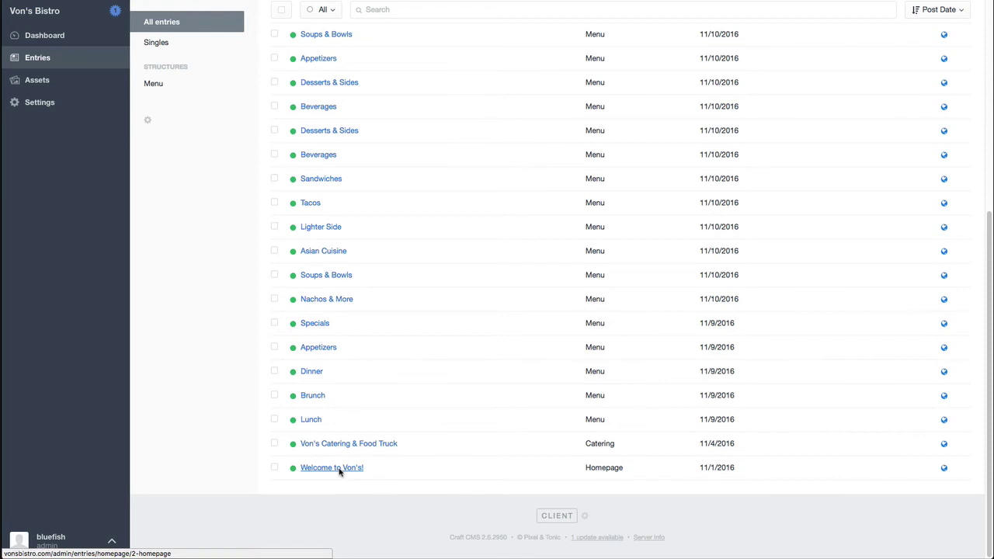
click(341, 469)
click(224, 84)
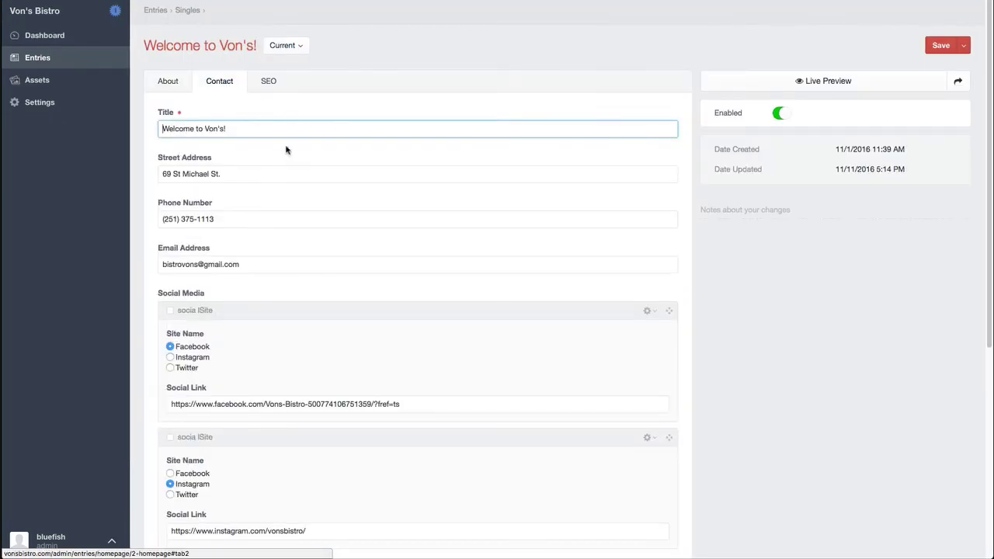
triple_click(191, 222)
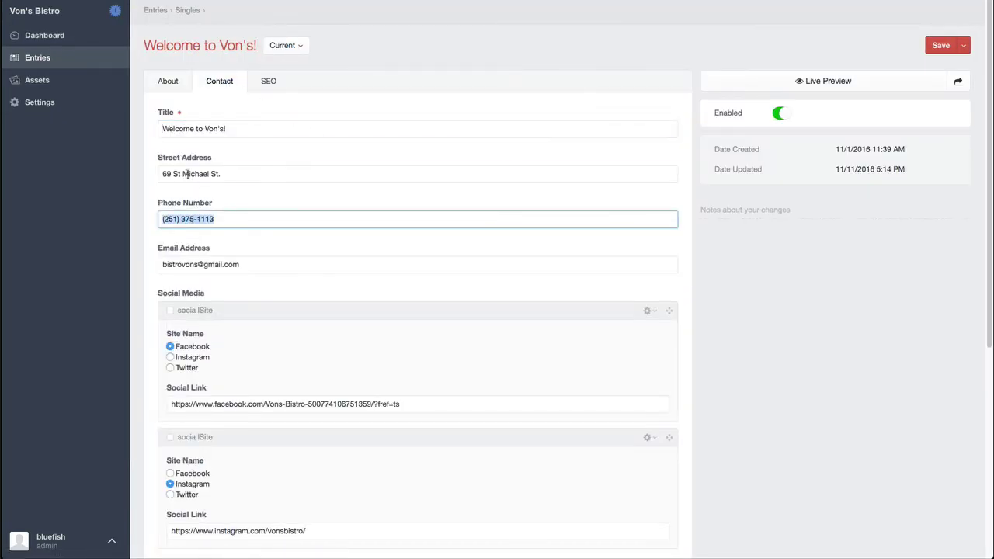
triple_click(219, 176)
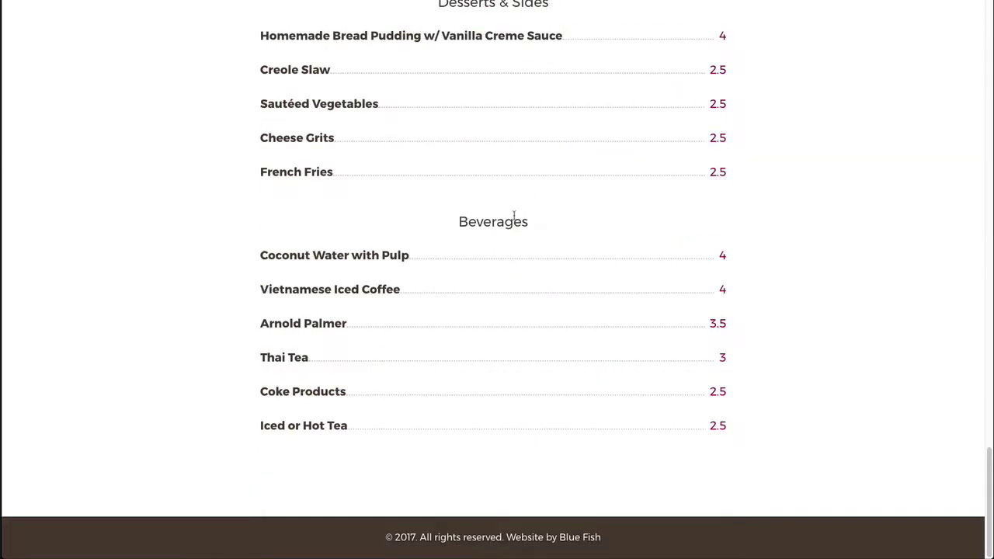
Switch to the Von's Bistro website and go from its Lunch menu page to the Catering page.
key(Home)
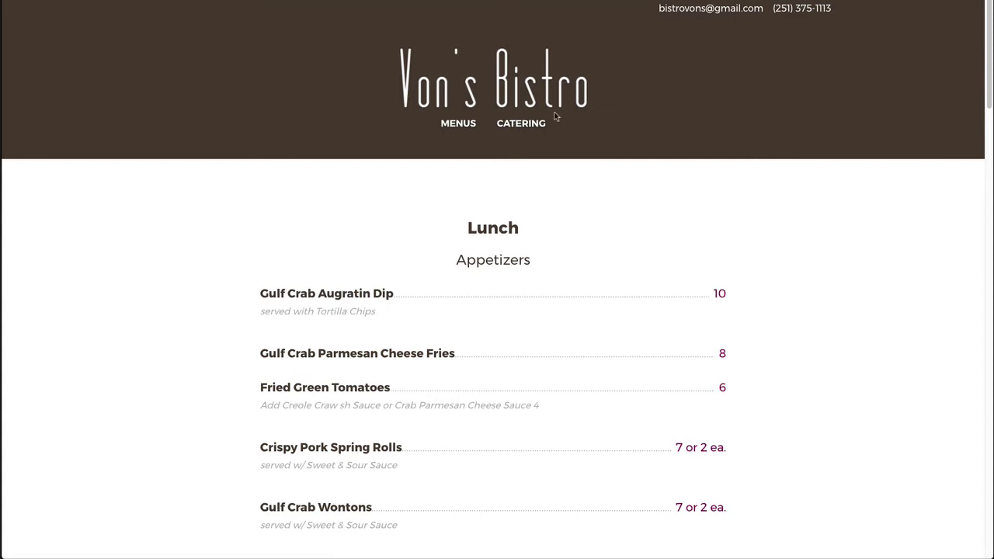
click(533, 125)
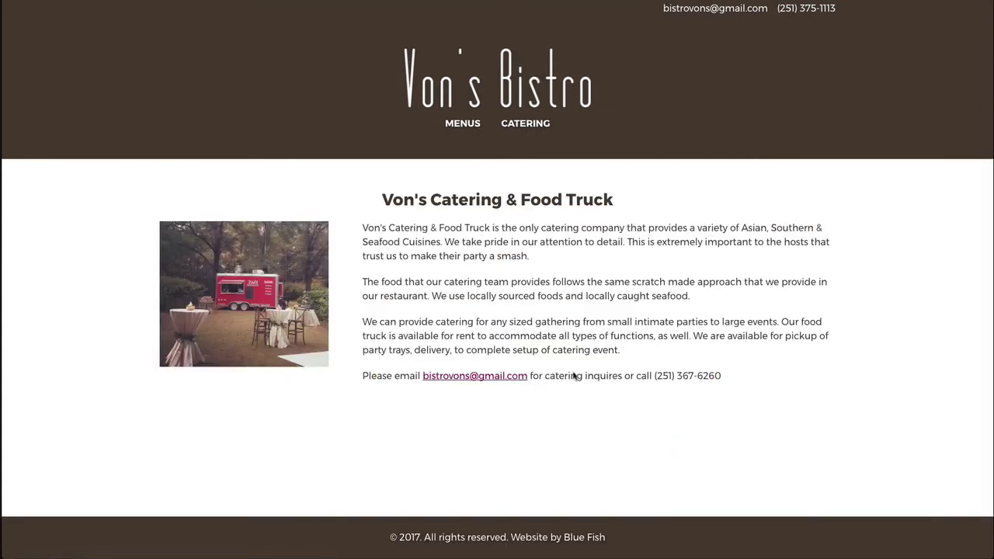
Highlight the catering phone number on the Catering page and open the Menus overview.
drag(657, 376, 735, 379)
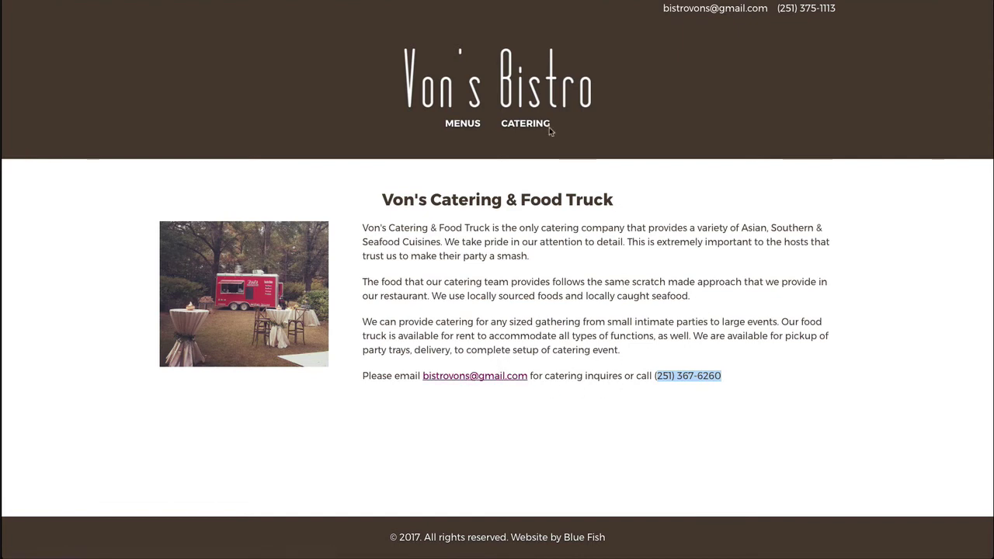
click(522, 126)
click(465, 125)
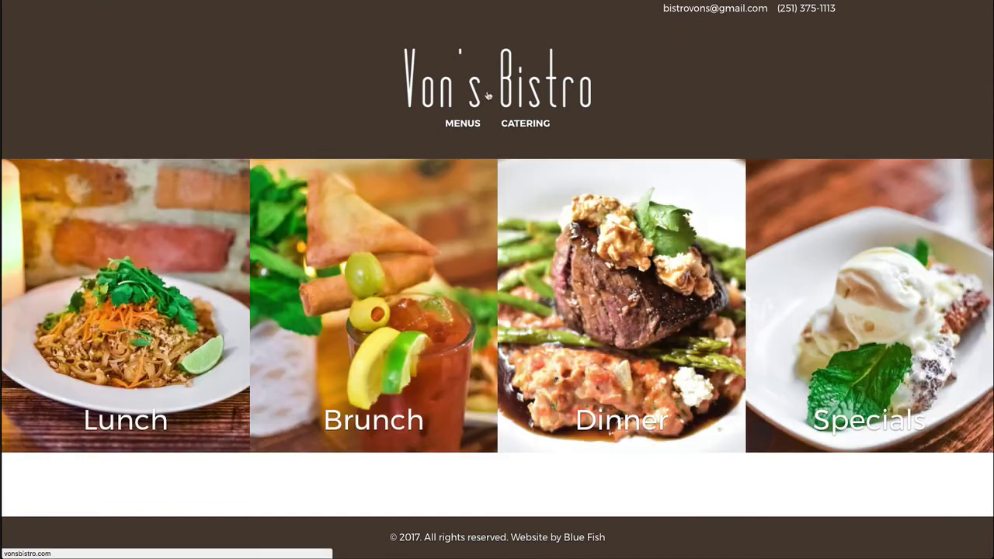
Highlight Homemade Lasagna under Today's Specials on the home page and open the Specials menu page.
click(487, 95)
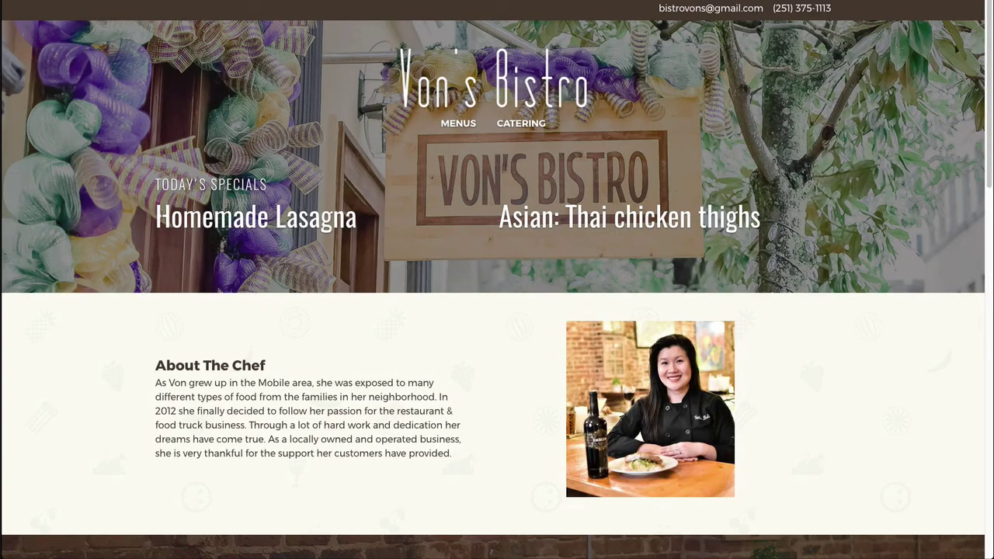
drag(155, 221, 357, 222)
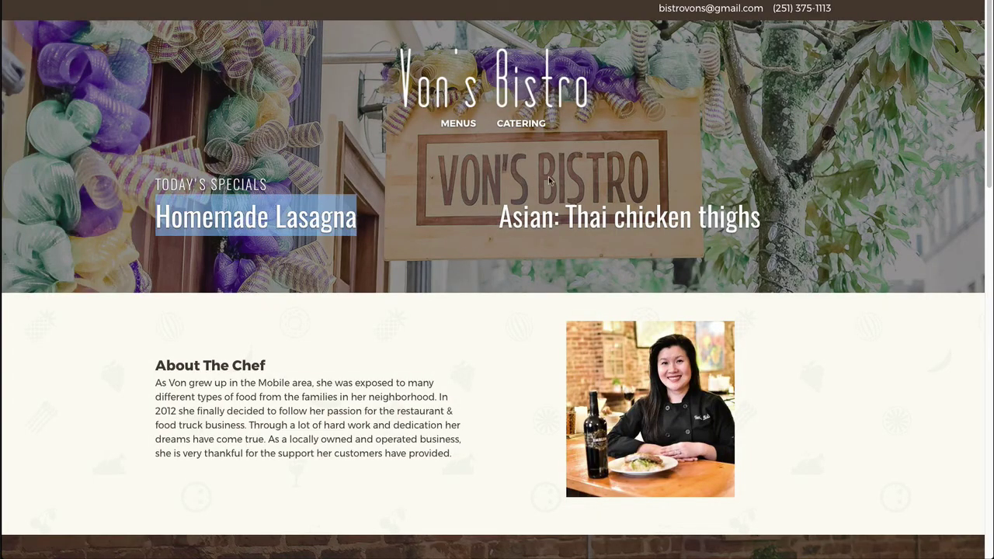
click(459, 129)
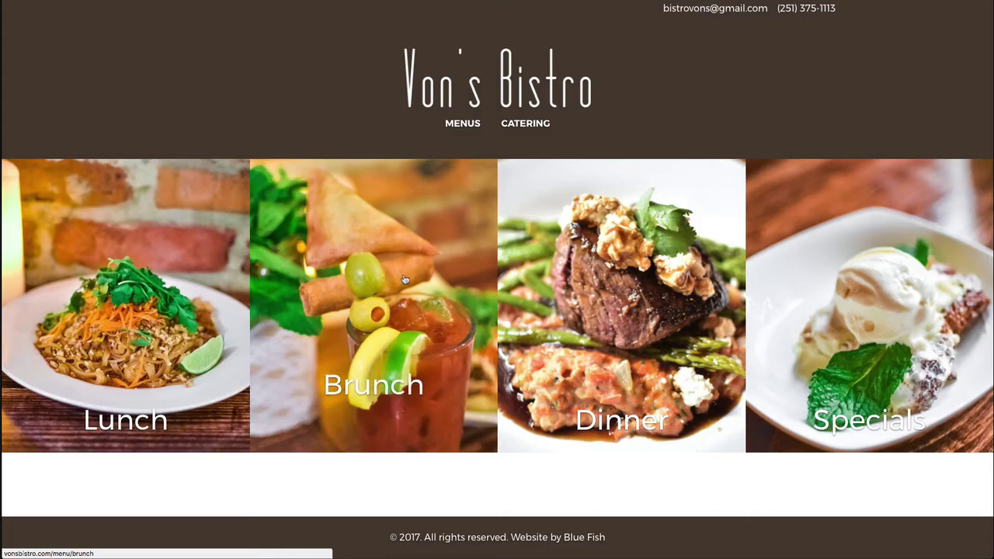
click(878, 354)
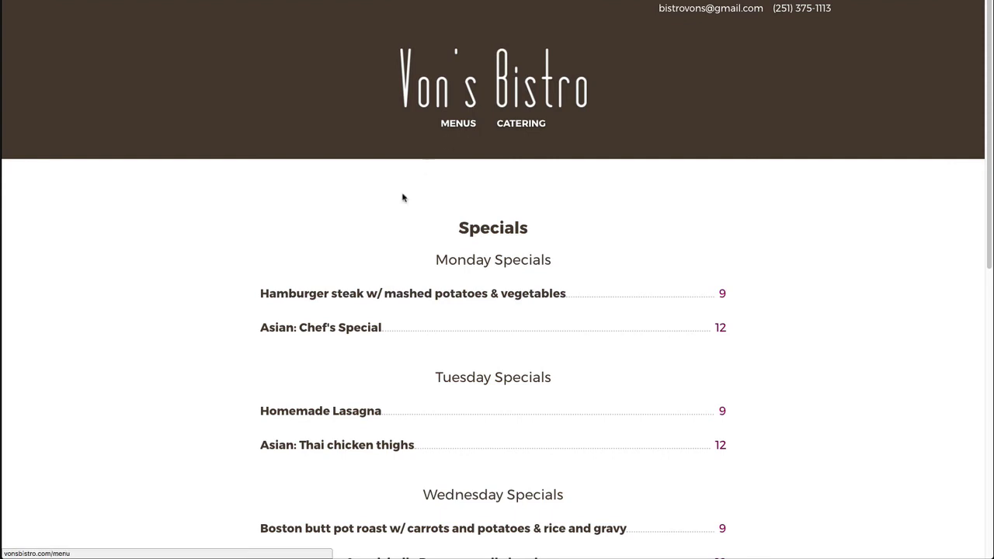
Look through the home page down to its map and contact form, and open the Specials menu from there.
click(469, 122)
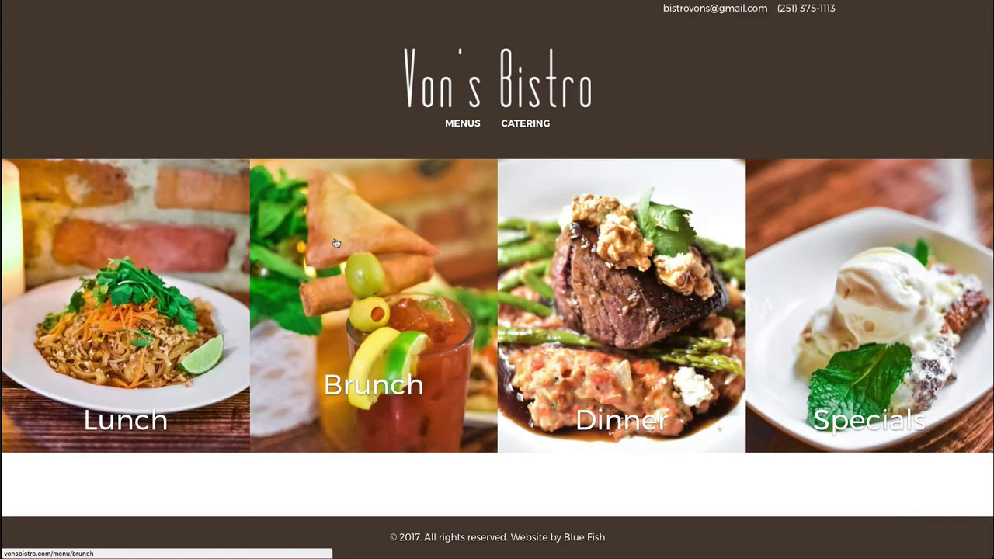
click(536, 75)
scroll(284, 356, down, 1)
scroll(284, 357, down, 15)
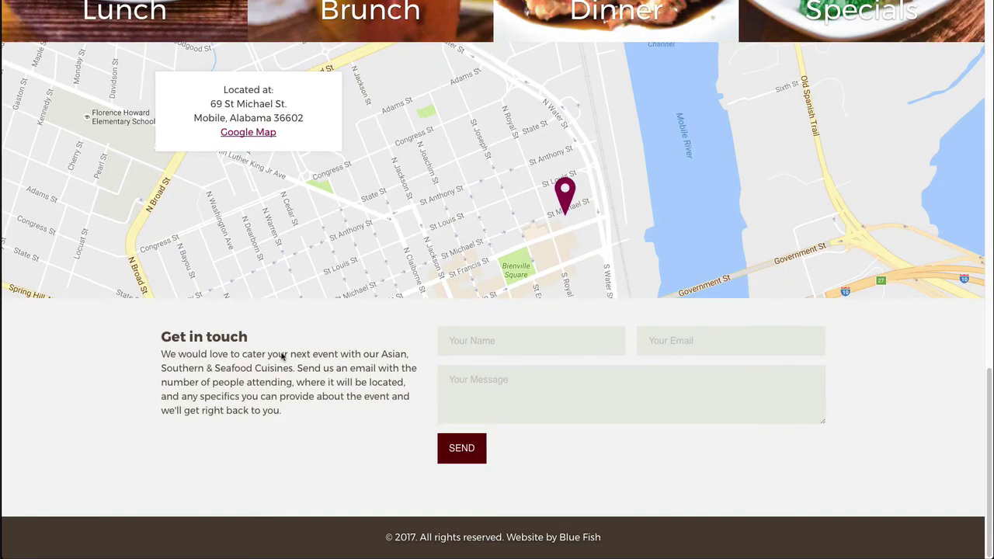
scroll(462, 302, up, 10)
click(899, 482)
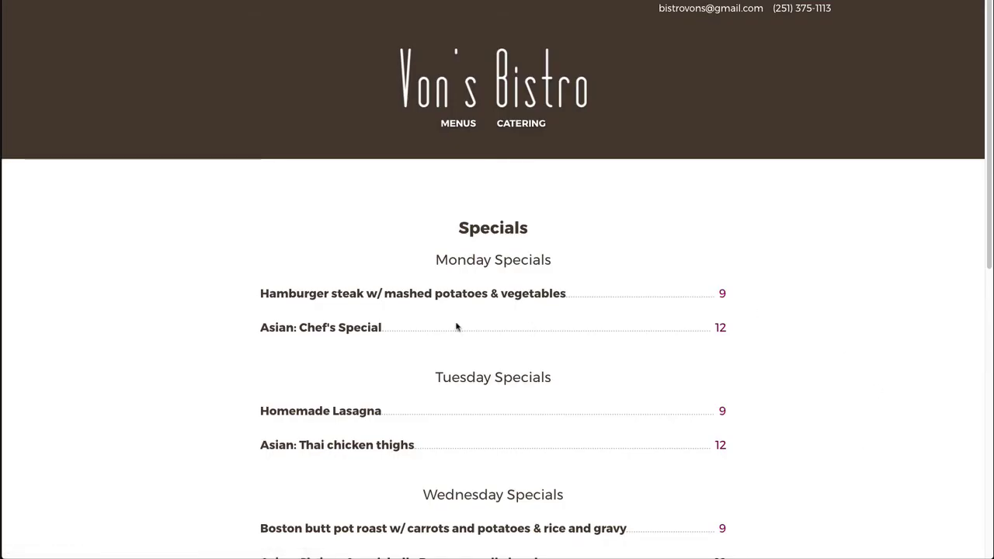
Look over the weekday specials and highlight Asian: Thai chicken thighs under Today's Specials on the home page.
scroll(408, 317, down, 3)
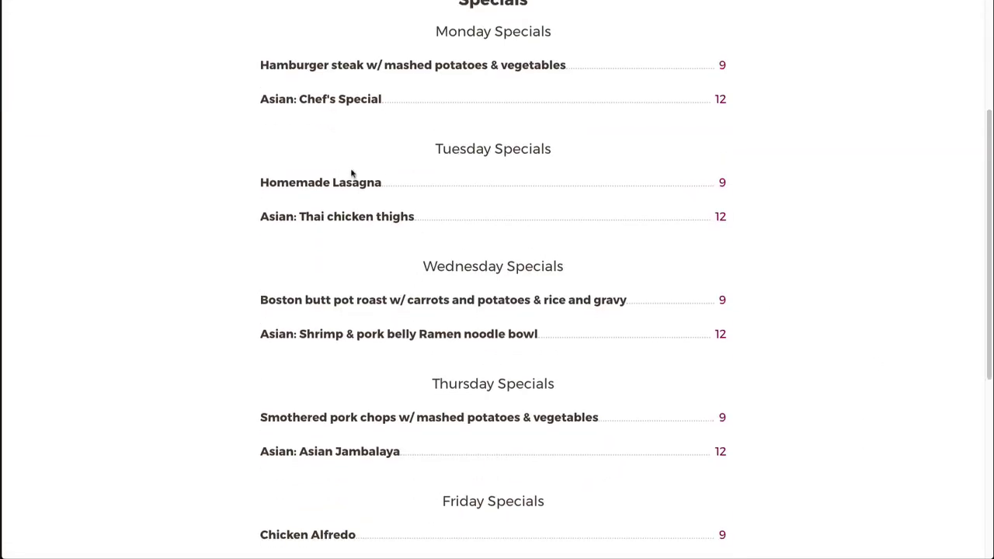
scroll(366, 207, up, 3)
click(430, 90)
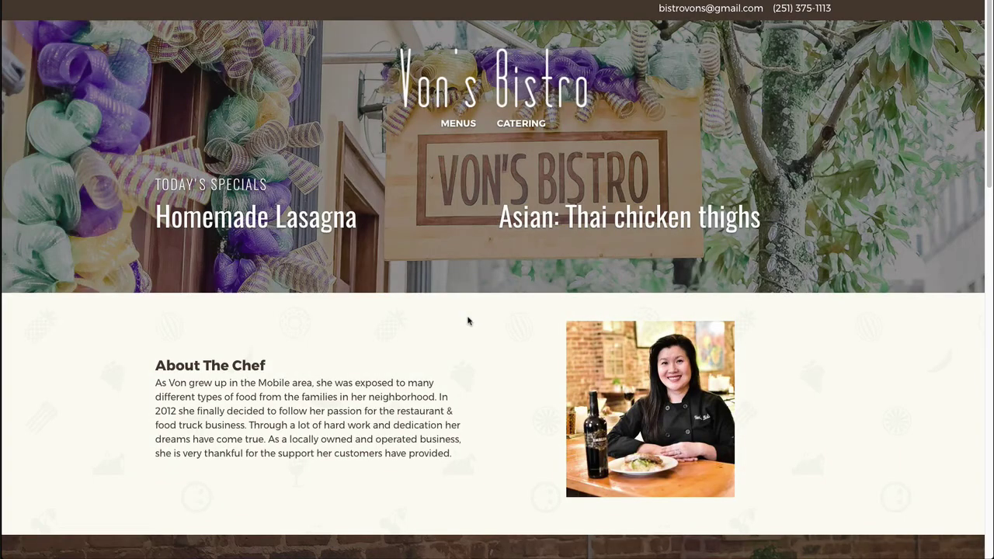
drag(553, 216, 675, 216)
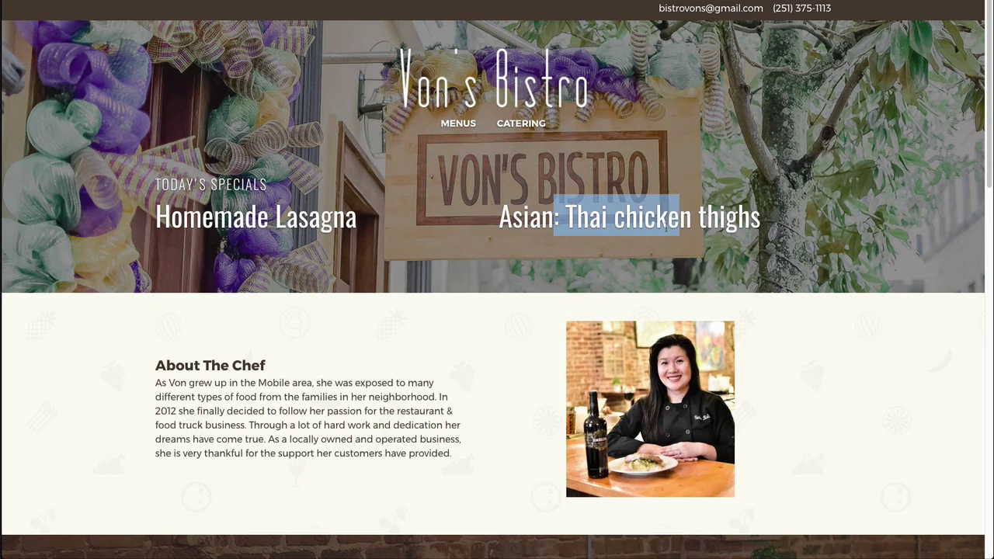
triple_click(621, 221)
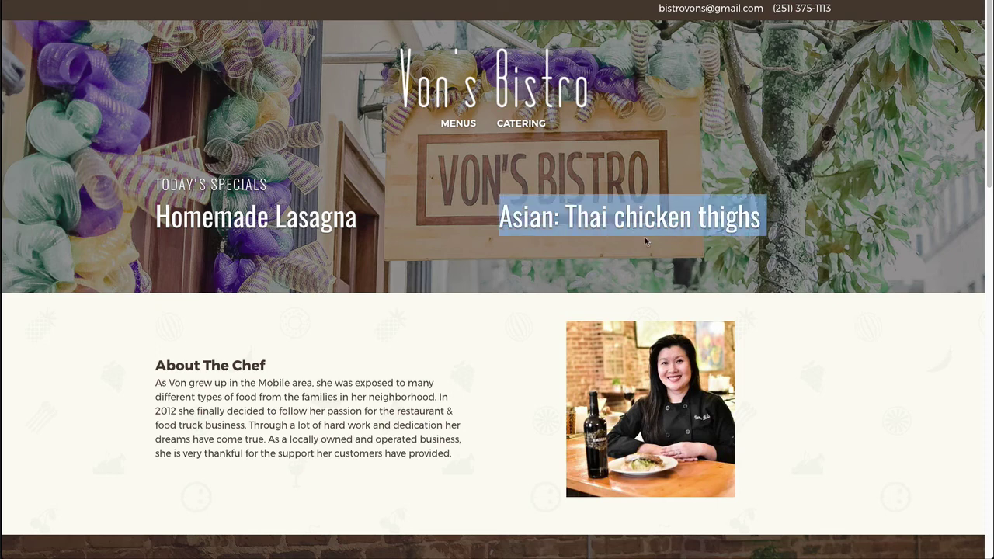
Open the Specials menu page, highlight Homemade Lasagna under Tuesday Specials and look through the list down to Dinner Specials.
click(460, 124)
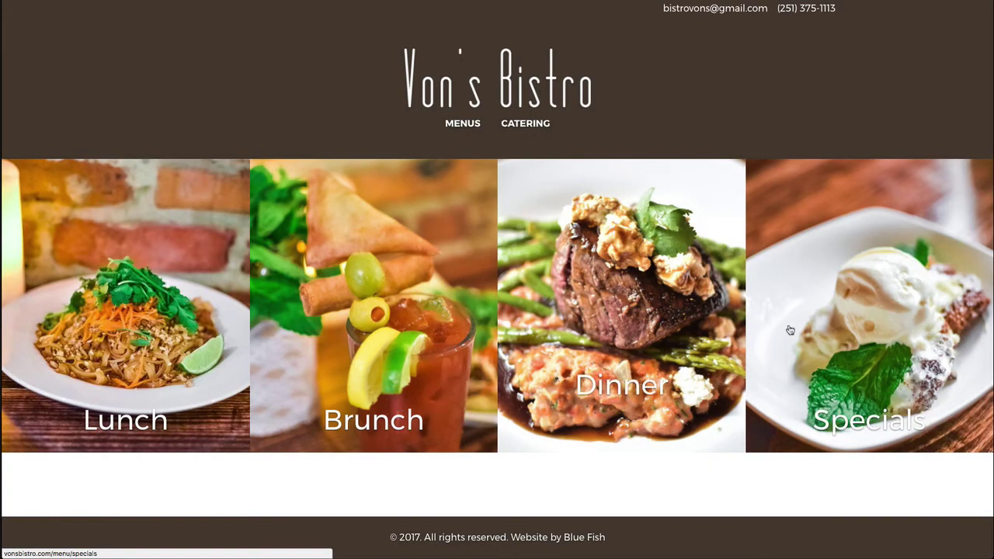
click(871, 373)
scroll(541, 388, down, 3)
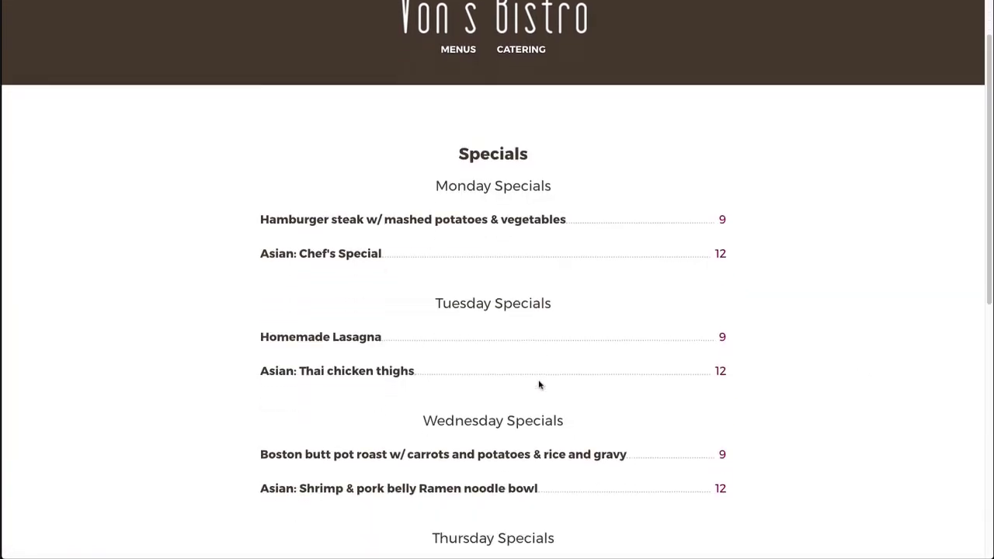
drag(282, 192, 395, 201)
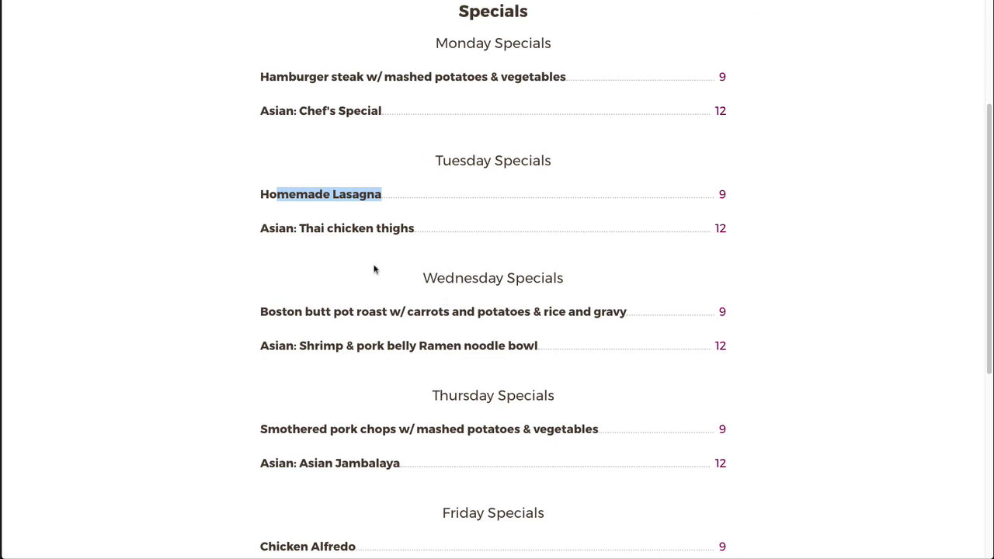
scroll(349, 390, down, 5)
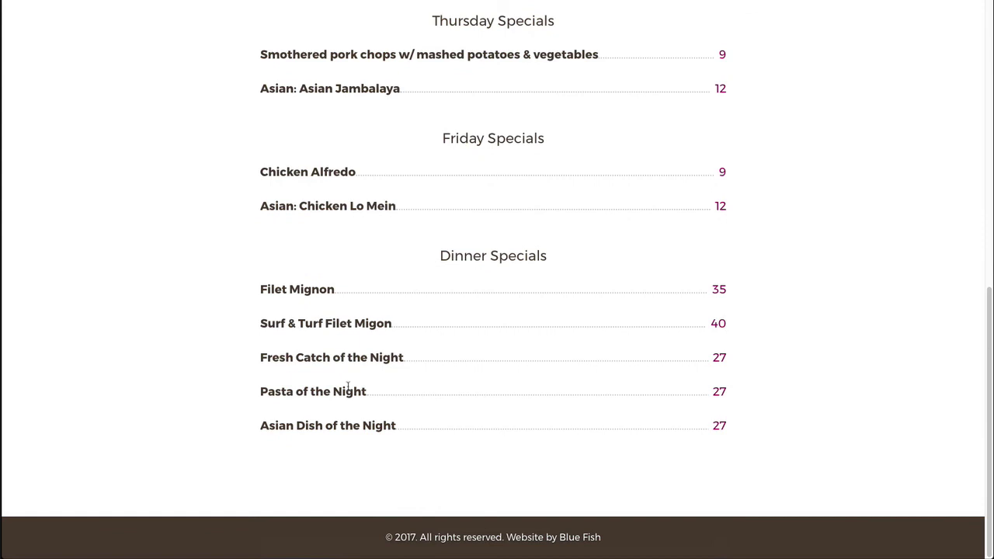
scroll(348, 387, up, 8)
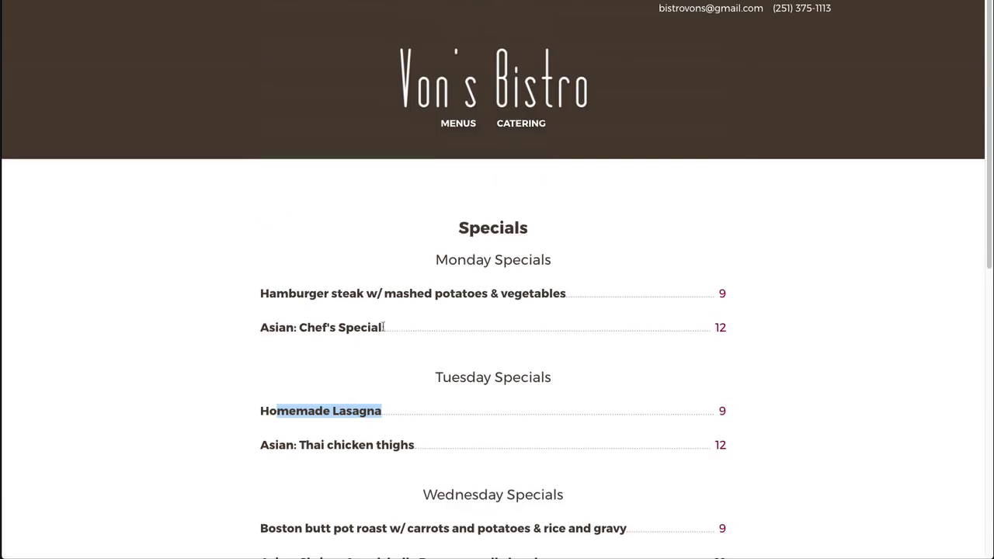
Return to the home page and briefly highlight a word in the About The Chef text.
click(560, 109)
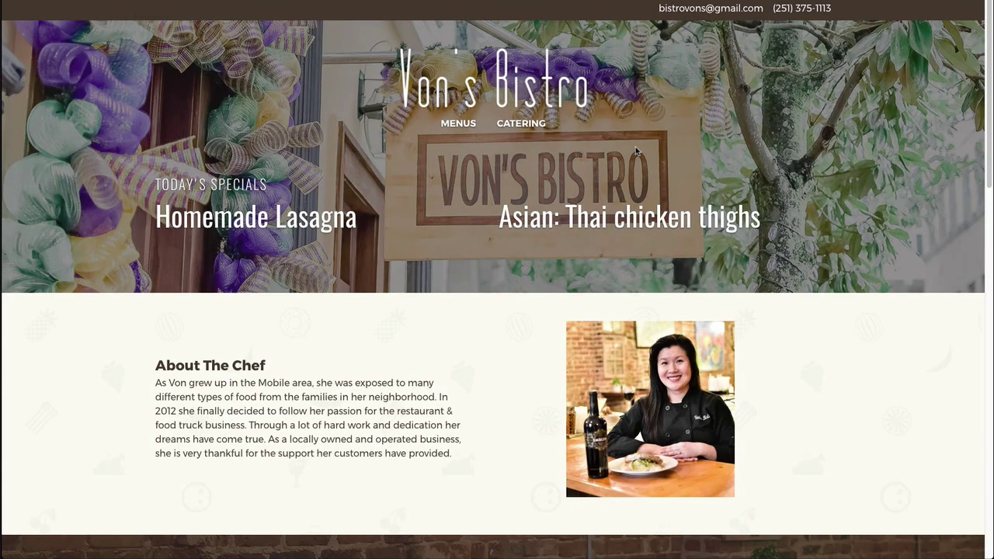
double_click(375, 397)
click(337, 422)
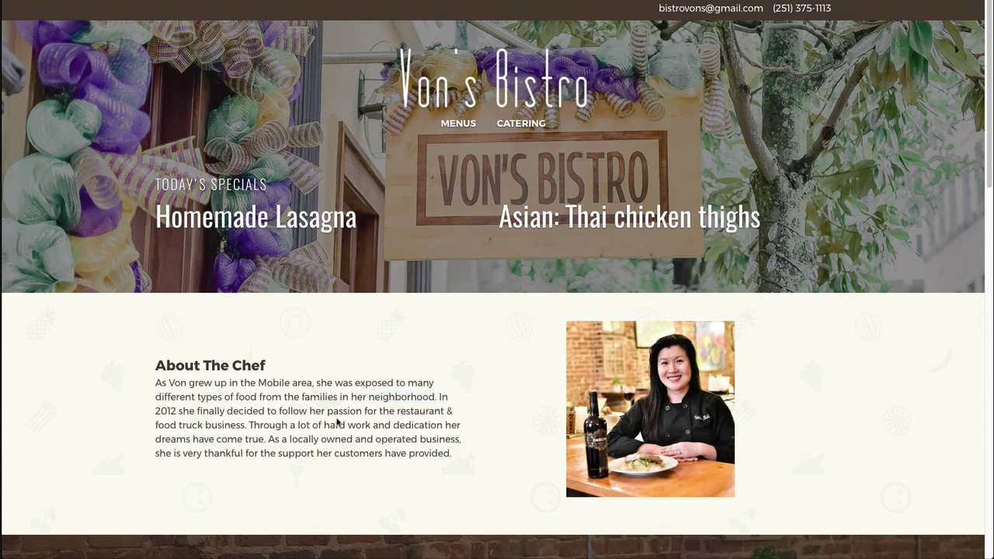